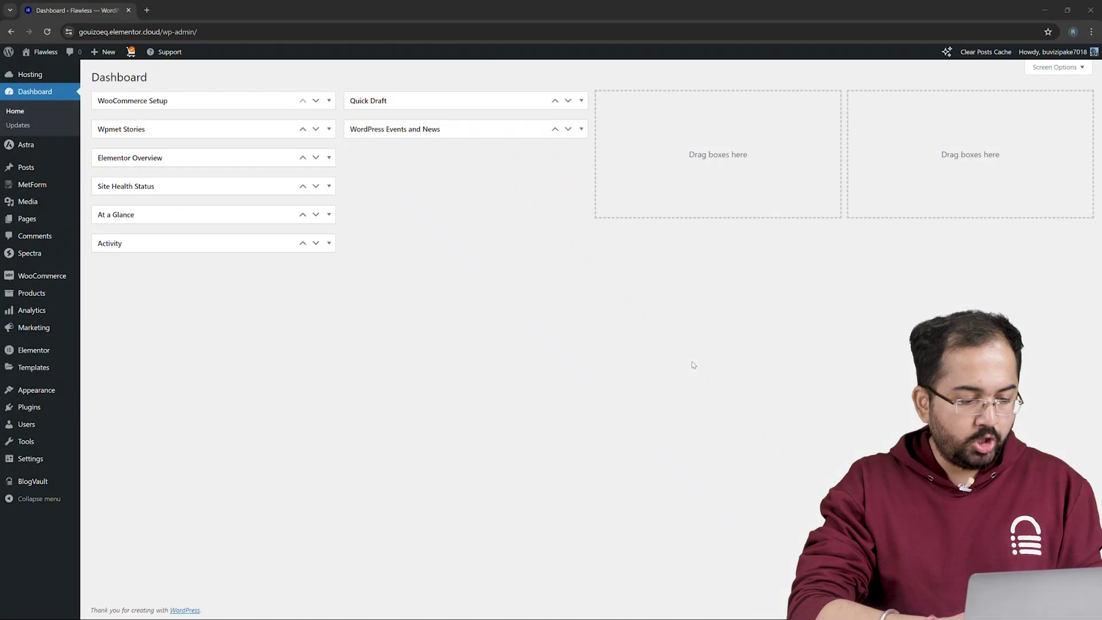
Go to Templates > Saved Templates to view the empty Elementor template list
mouse_move(22, 369)
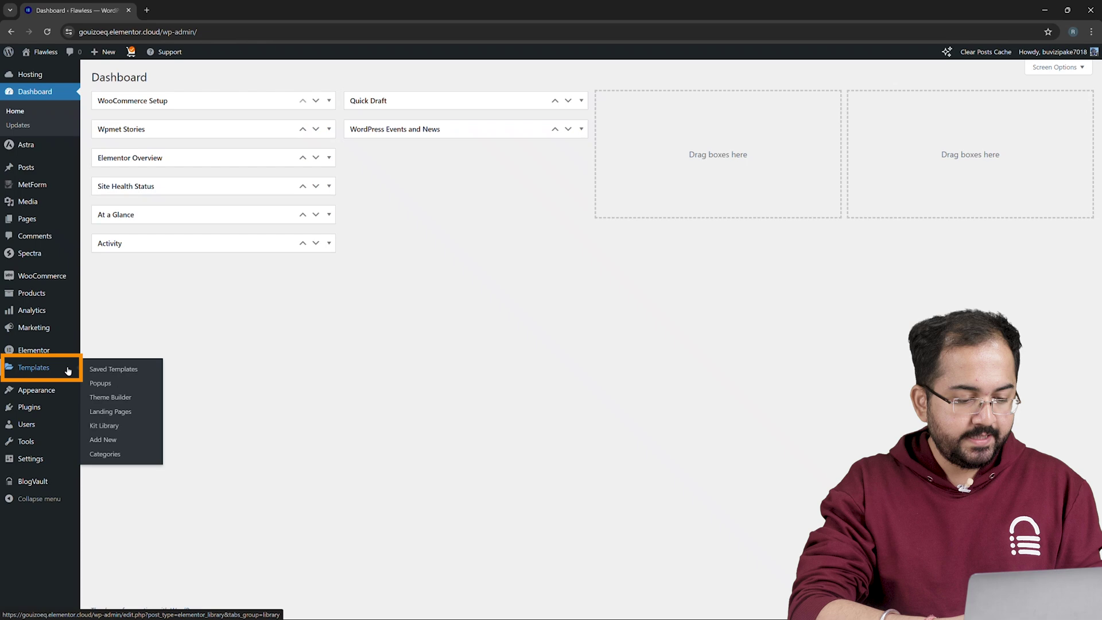
click(110, 369)
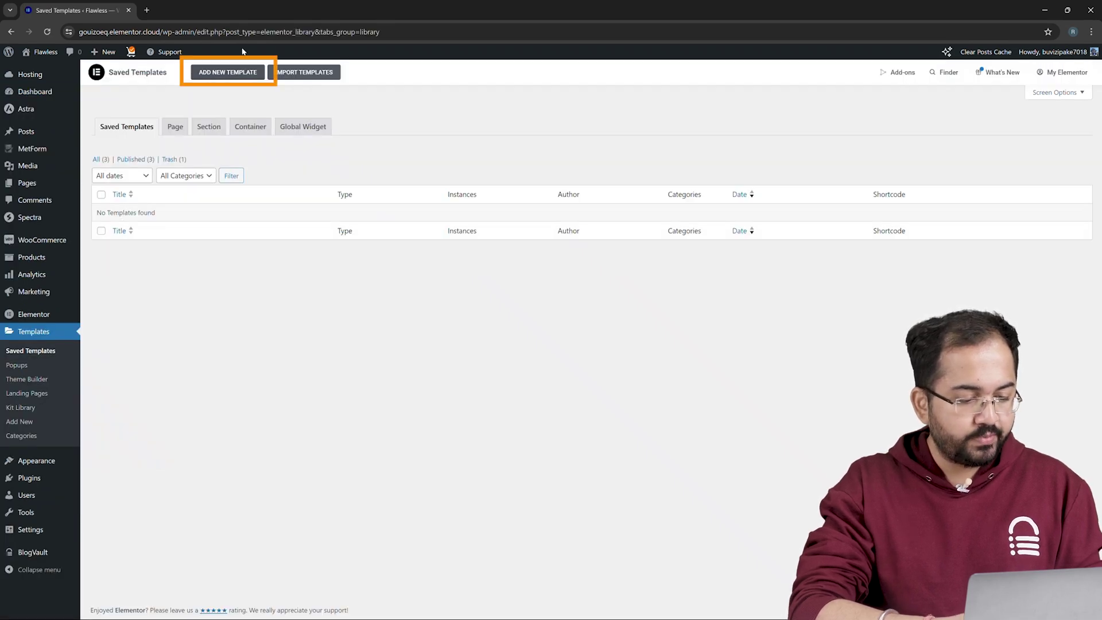
Create a new Section-type template named 'Slideout menu'
click(239, 70)
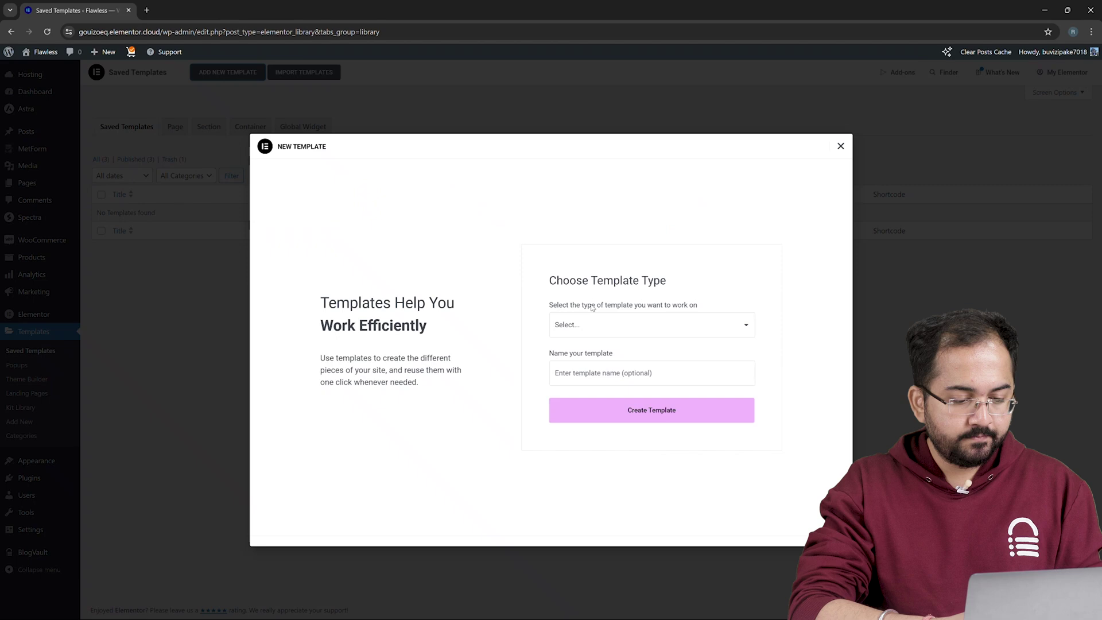
click(619, 329)
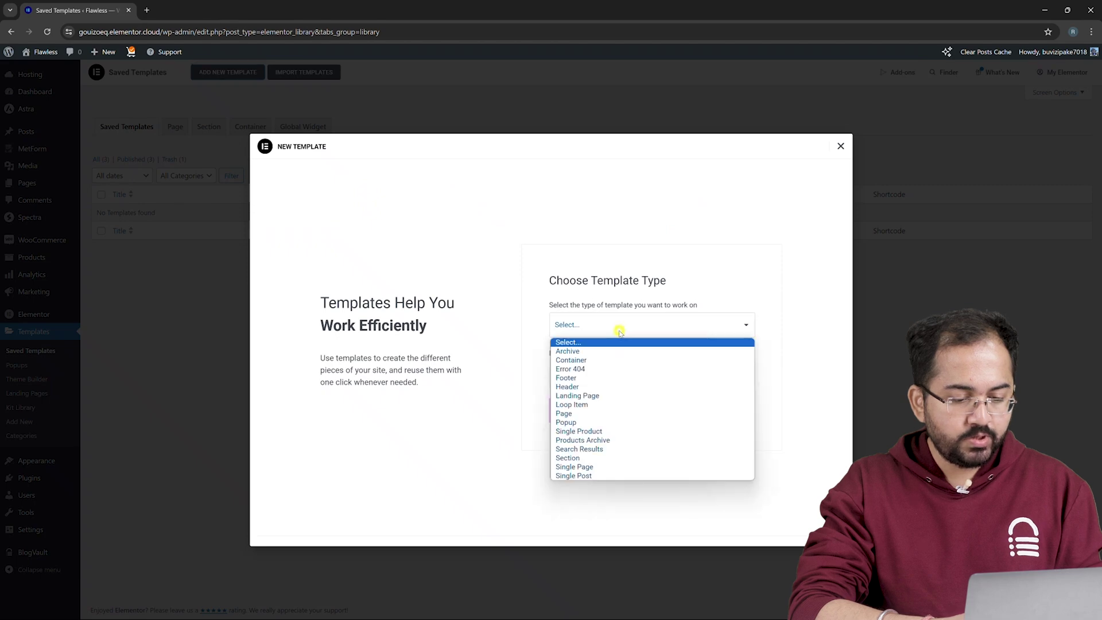
click(594, 458)
click(586, 374)
key(Caps_Lock)
text(Sli)
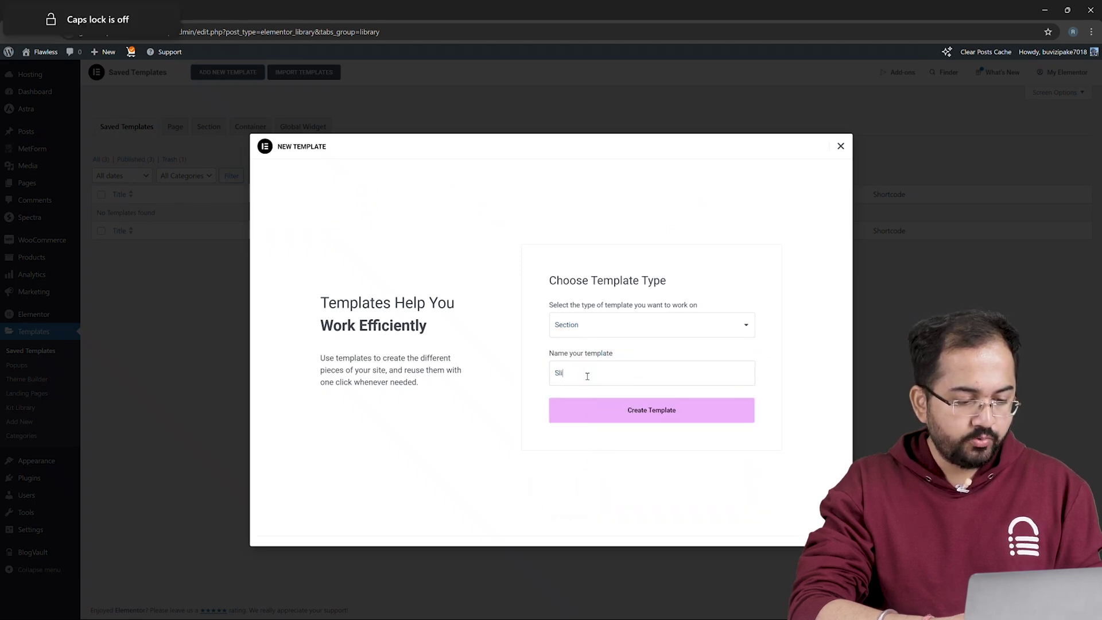
text(deout m)
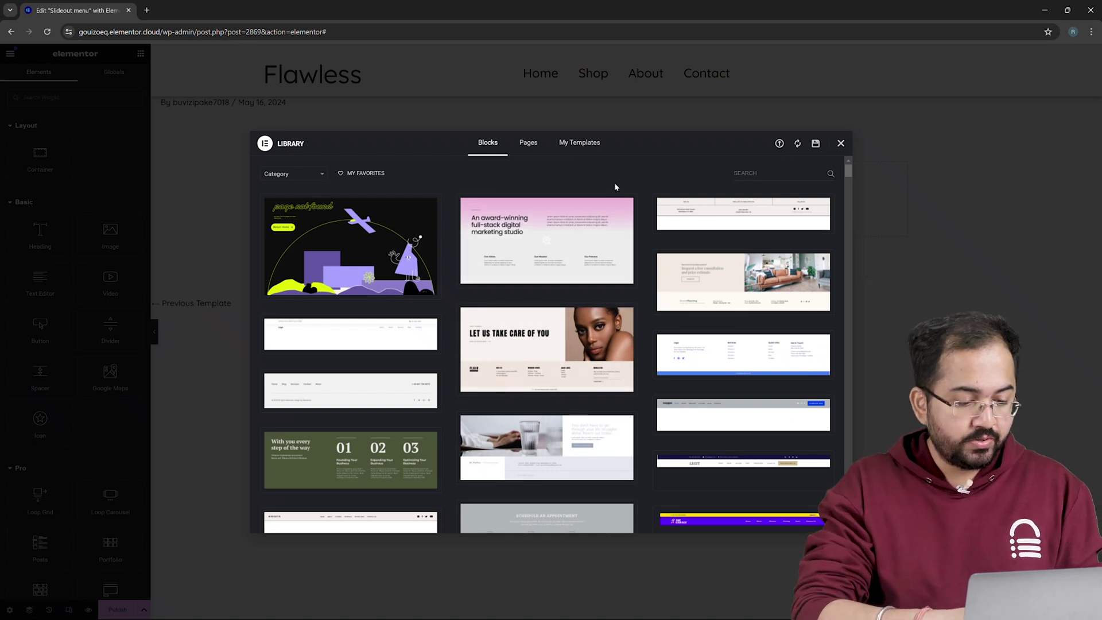
Dismiss the block library and add a single-column container to the blank template
click(842, 145)
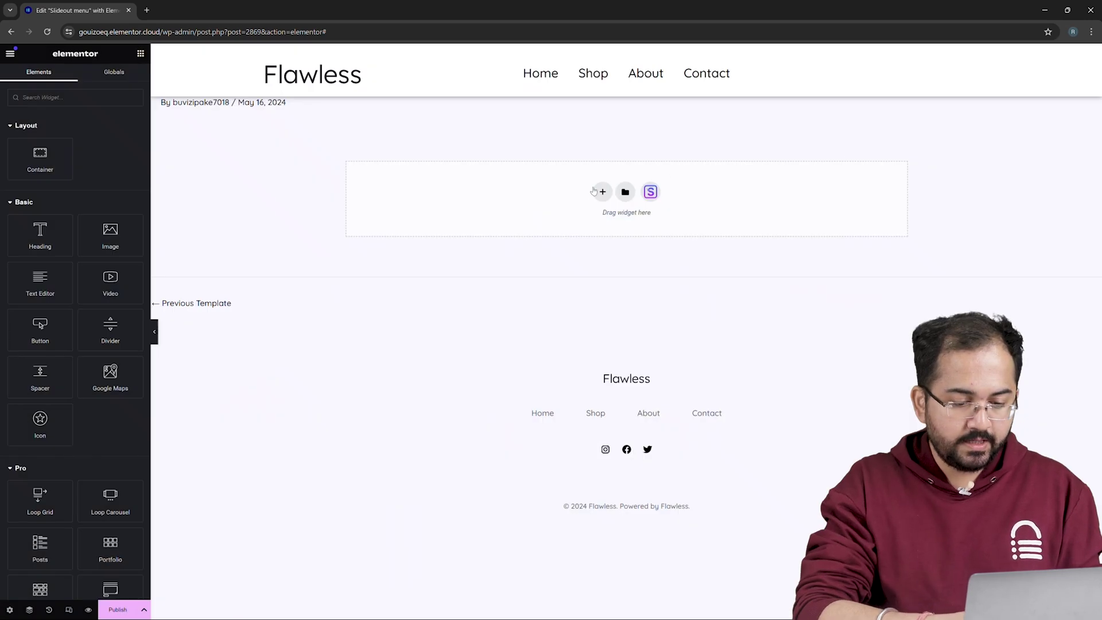
click(601, 193)
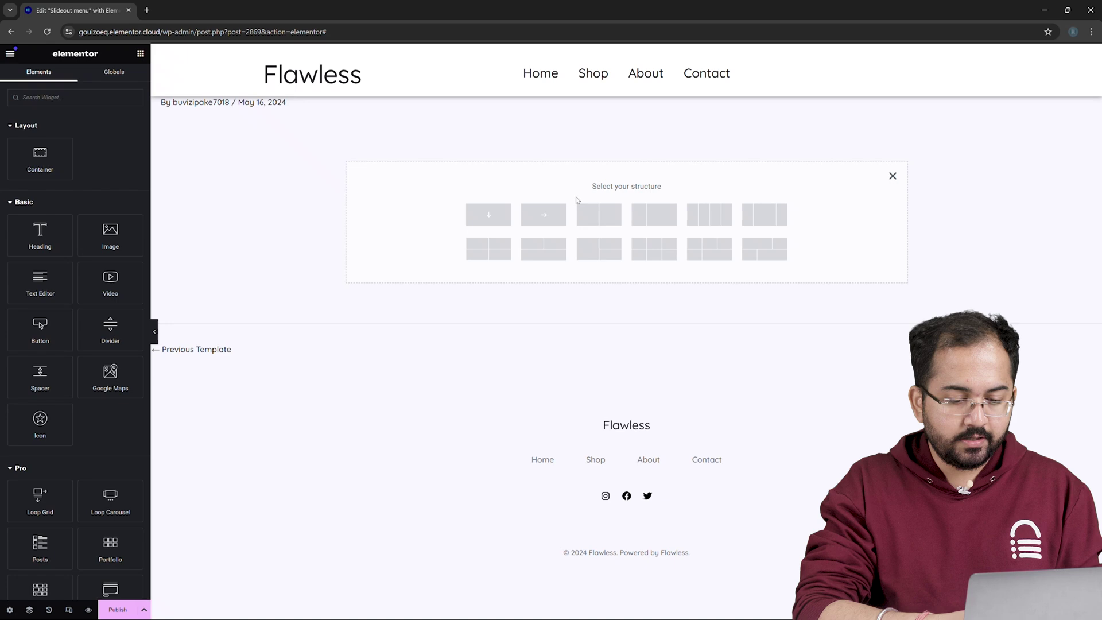
click(500, 218)
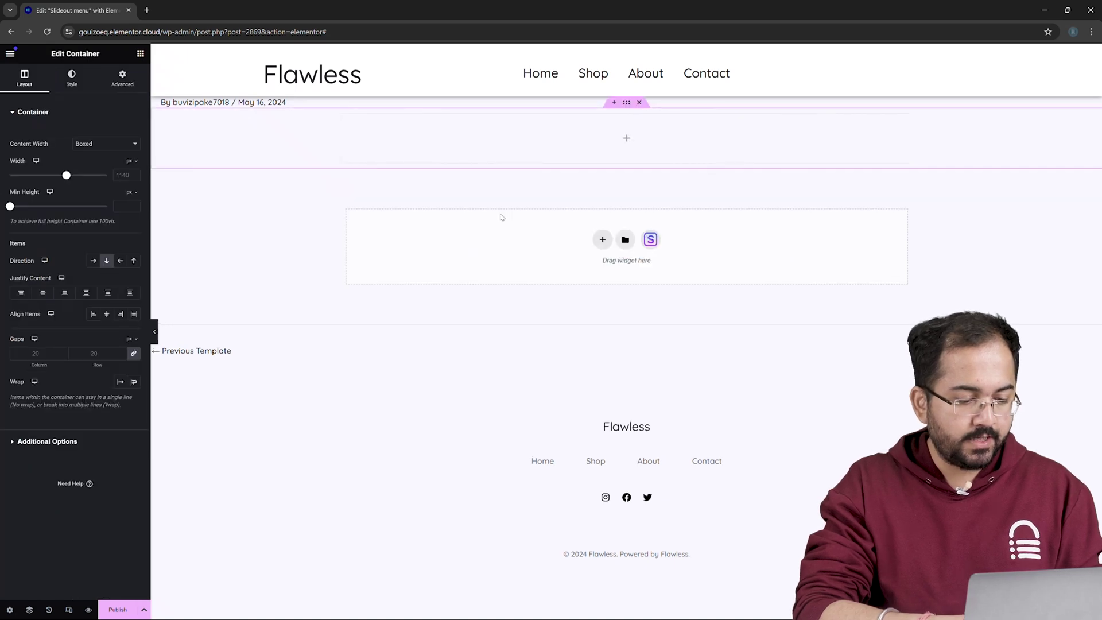
Make the container Full Width with a minimum height of 100 vh
click(115, 145)
click(109, 161)
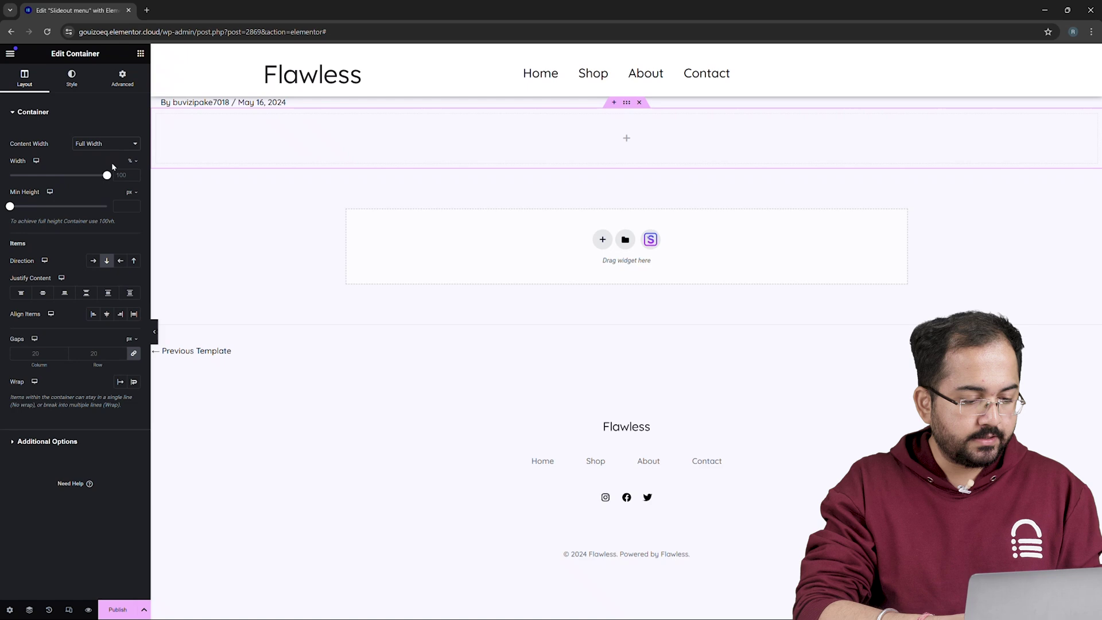
click(133, 193)
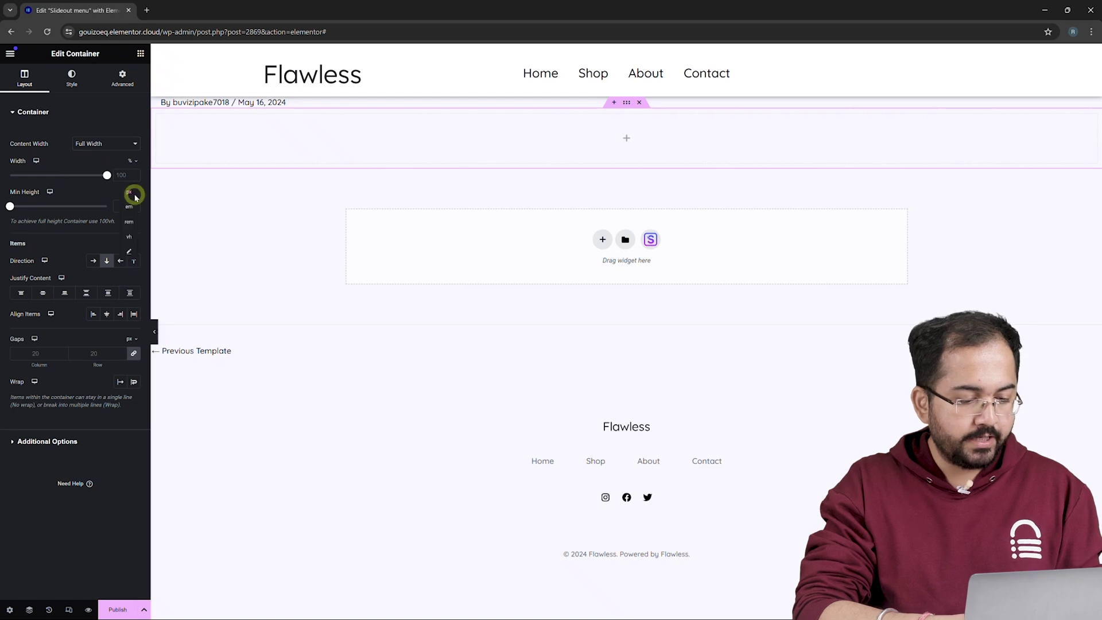
click(132, 238)
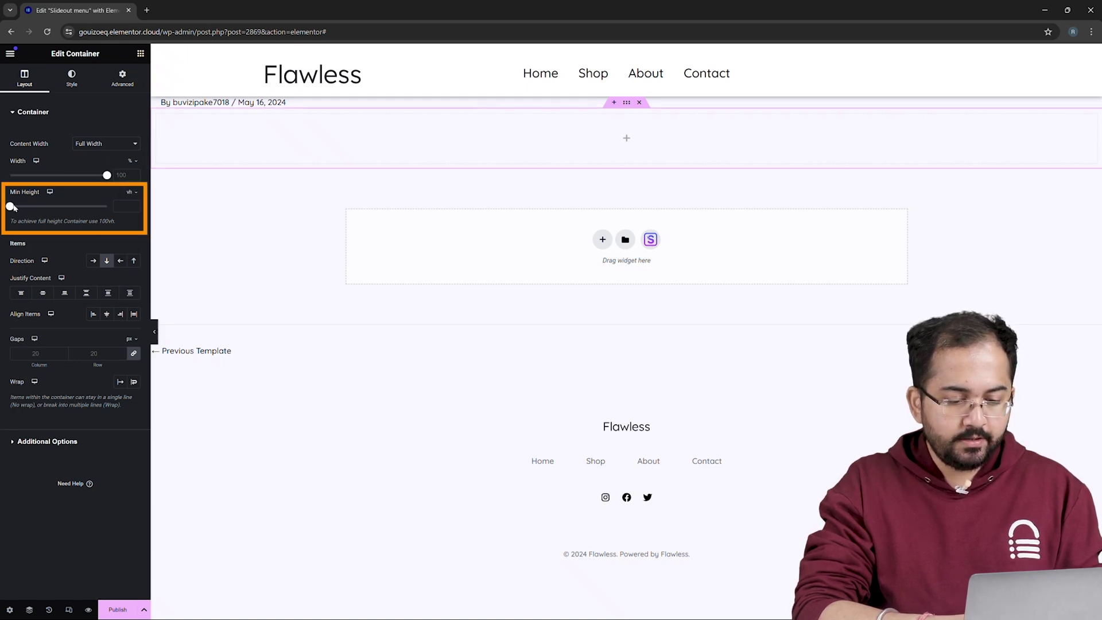
drag(13, 207, 112, 216)
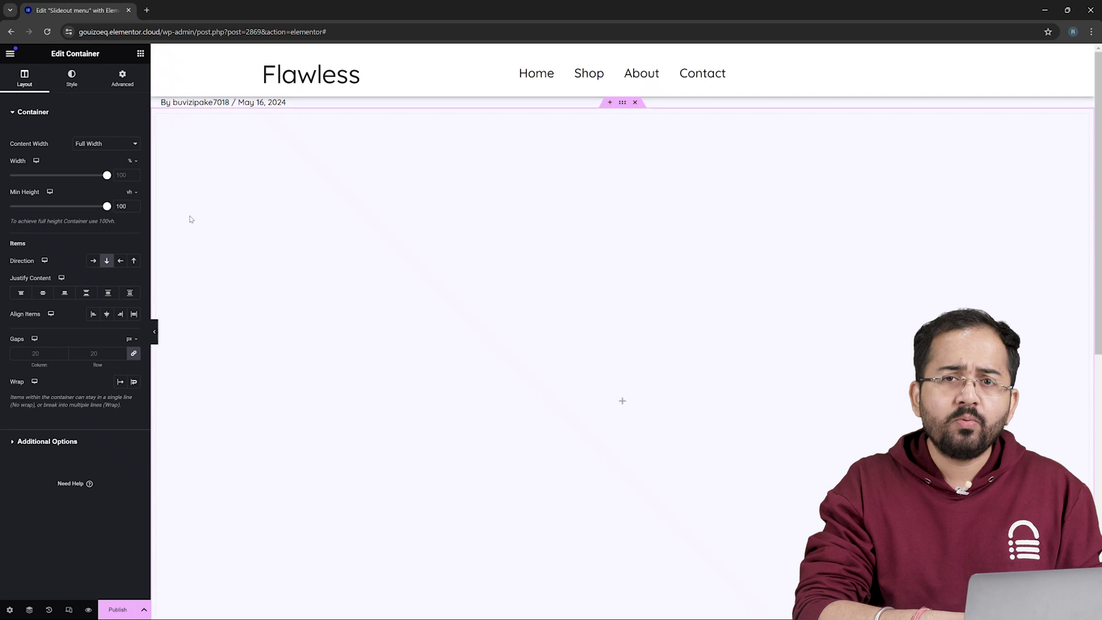
Set a classic cream-smear background image: Center Center, No-repeat, Cover
click(79, 86)
click(94, 157)
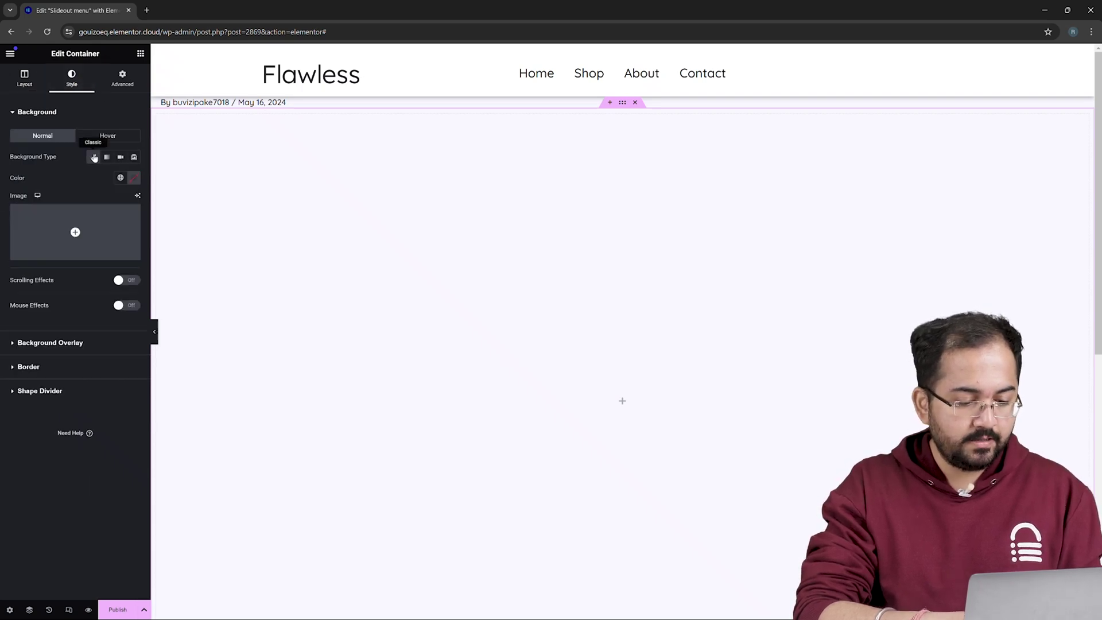
click(90, 213)
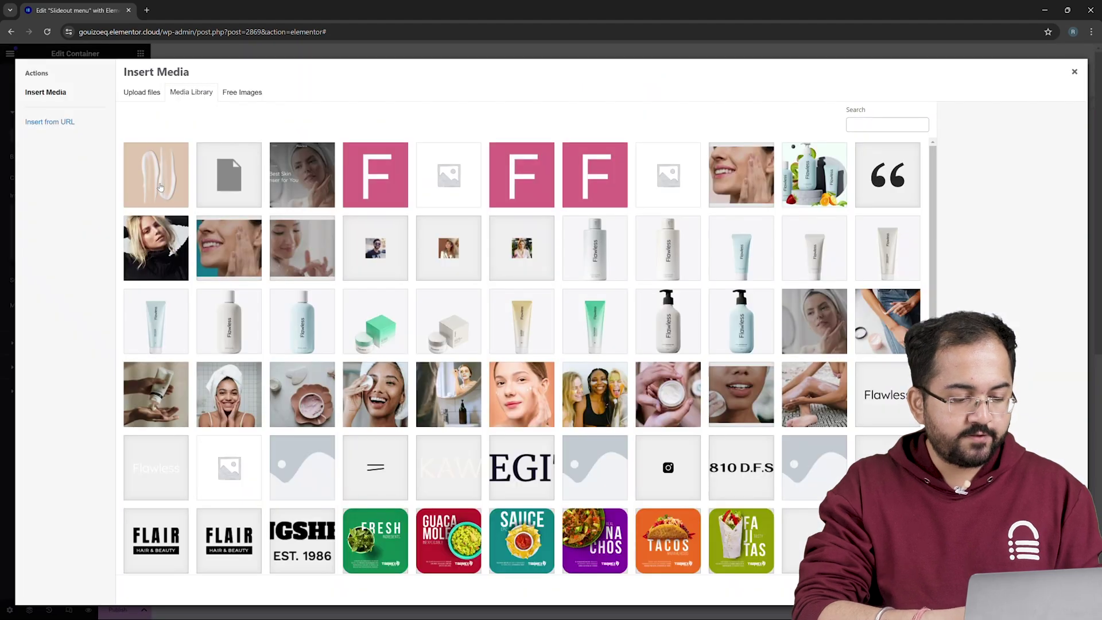
click(160, 185)
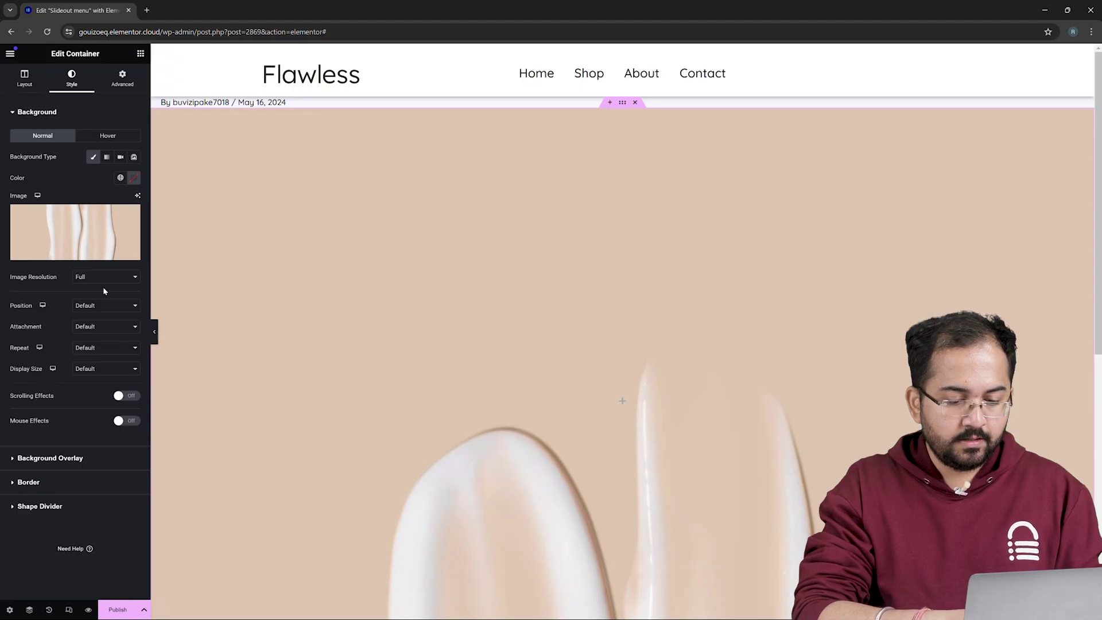
click(100, 306)
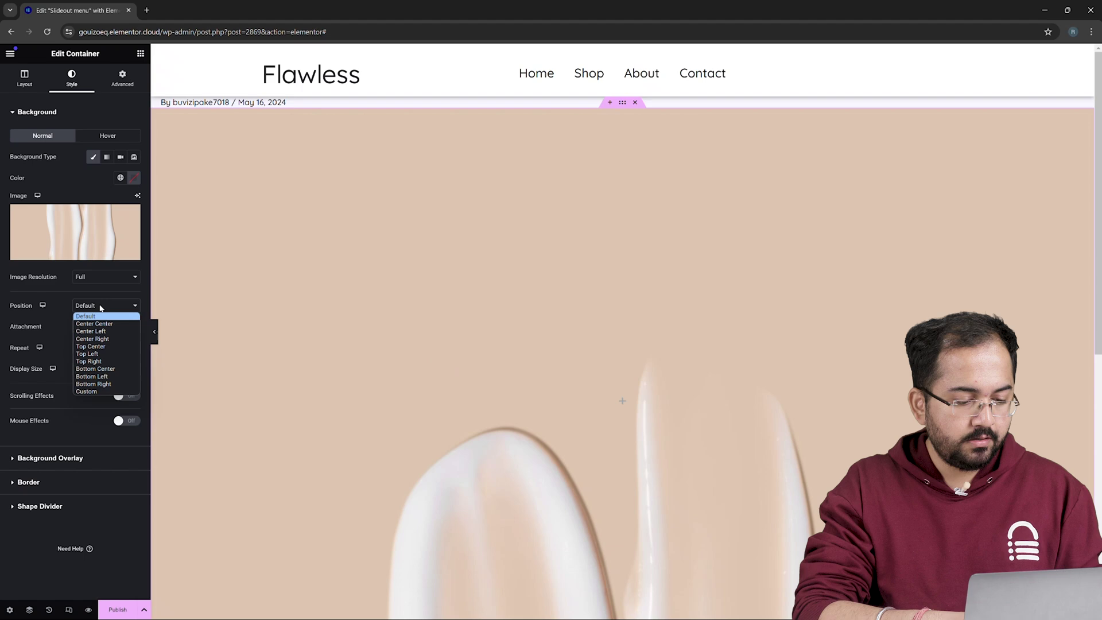
click(96, 324)
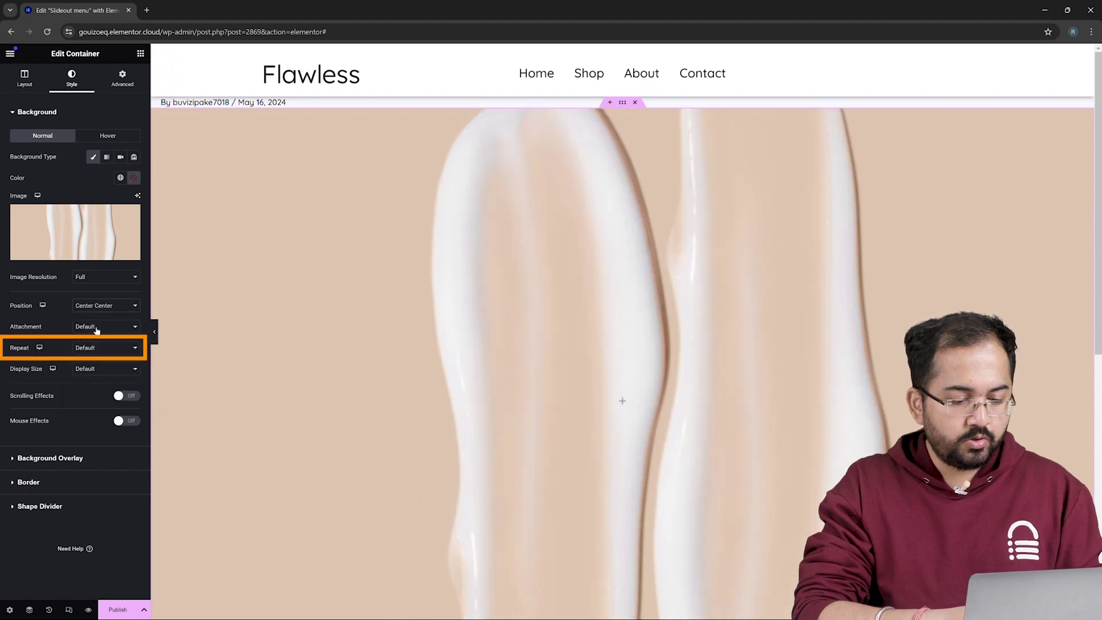
click(96, 347)
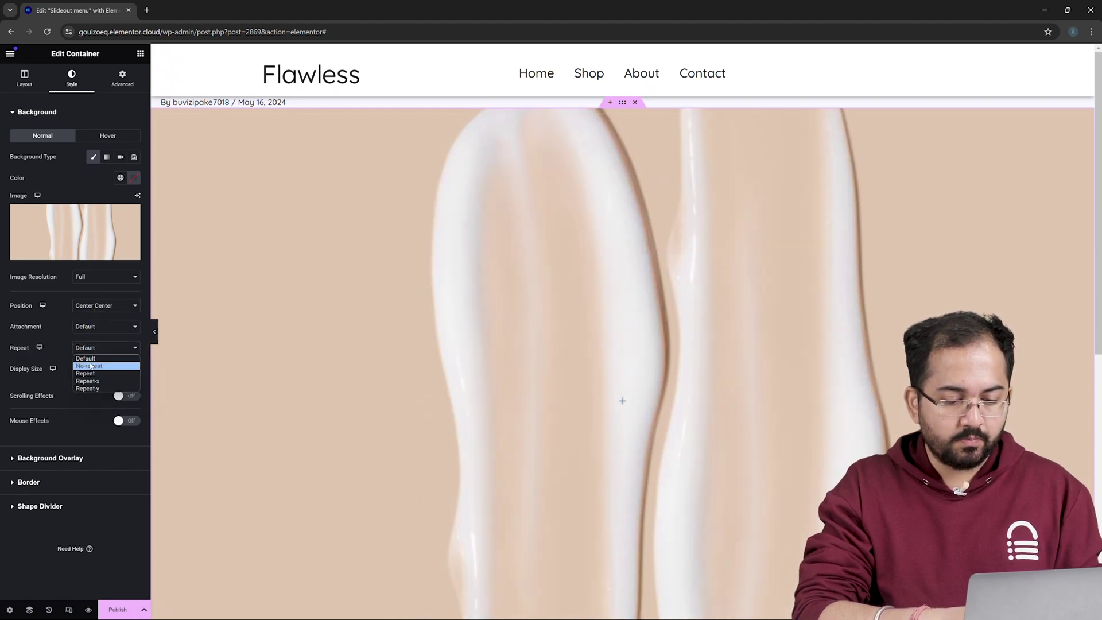
click(90, 369)
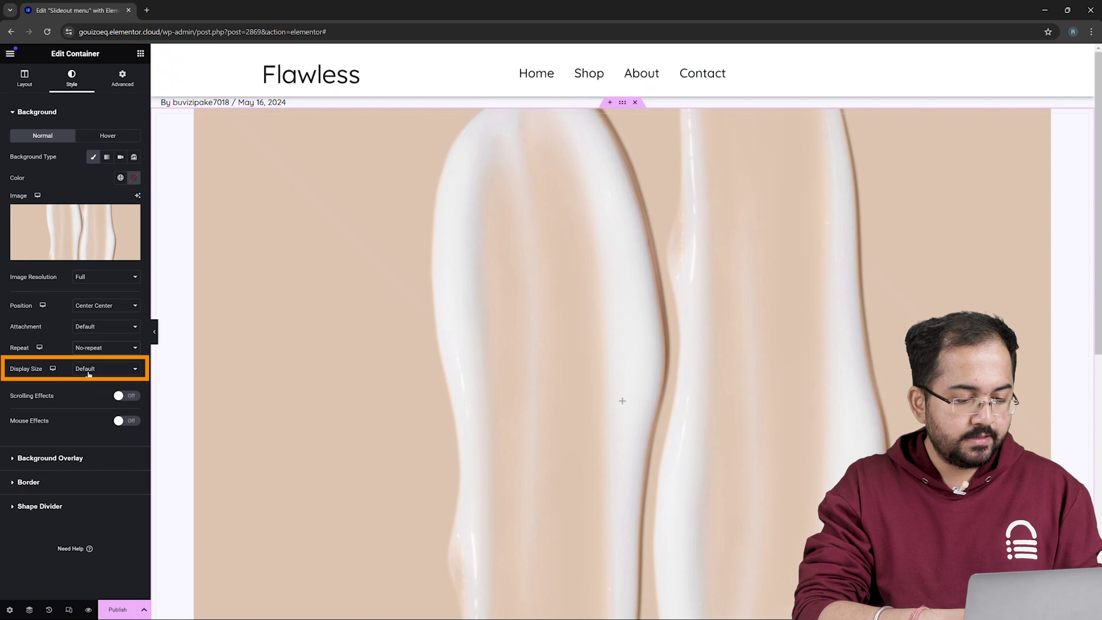
click(89, 368)
click(86, 389)
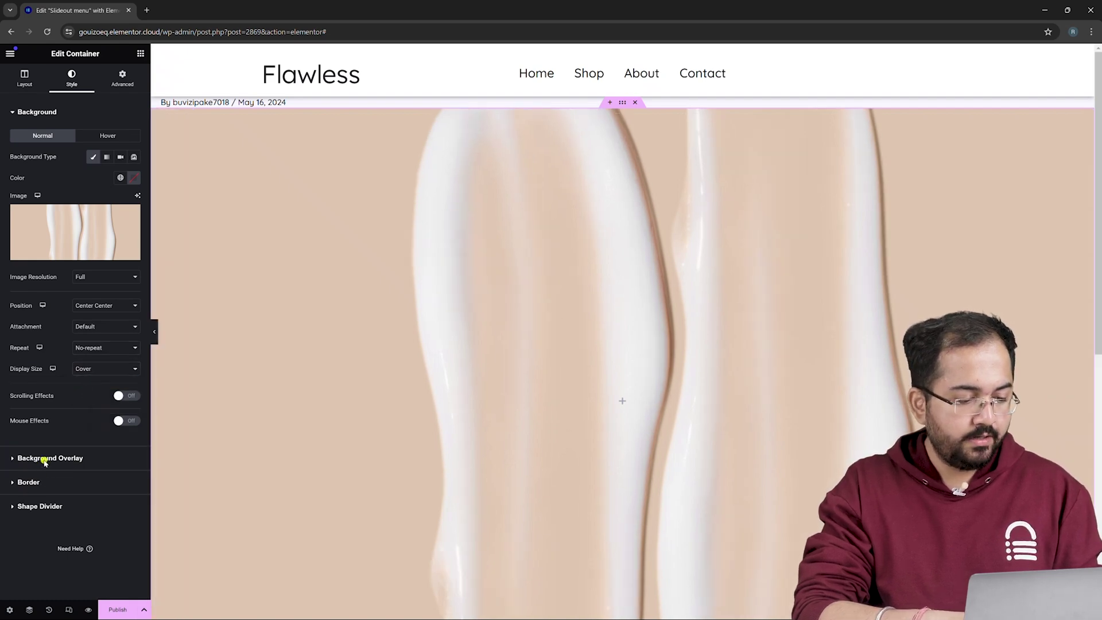
Add a 90° gradient overlay from a global colour to black #000000
click(43, 459)
click(131, 181)
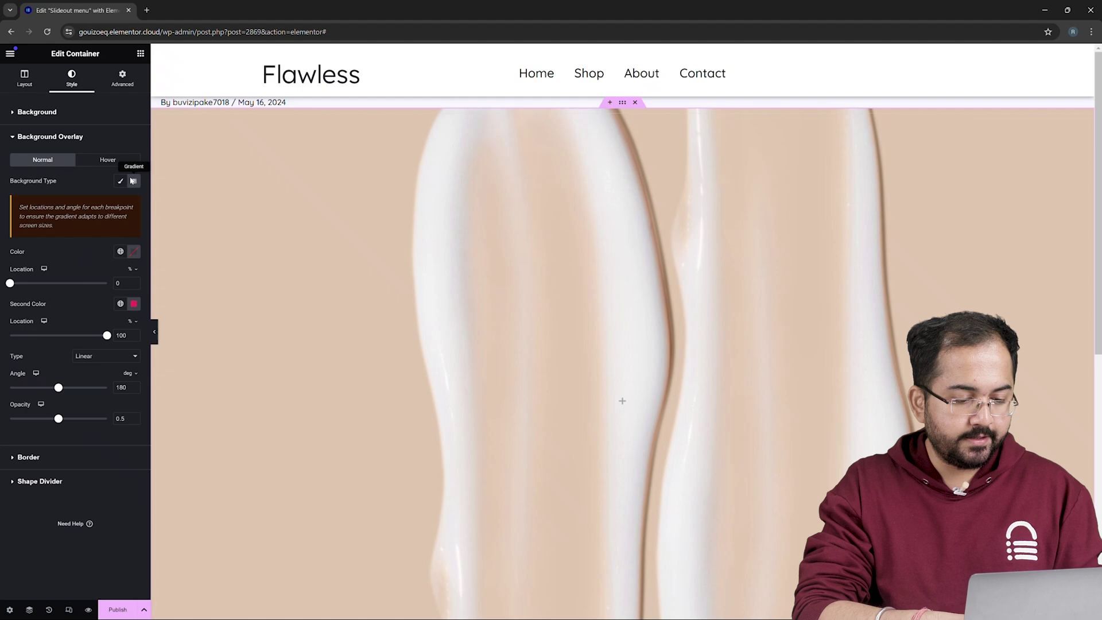
click(120, 252)
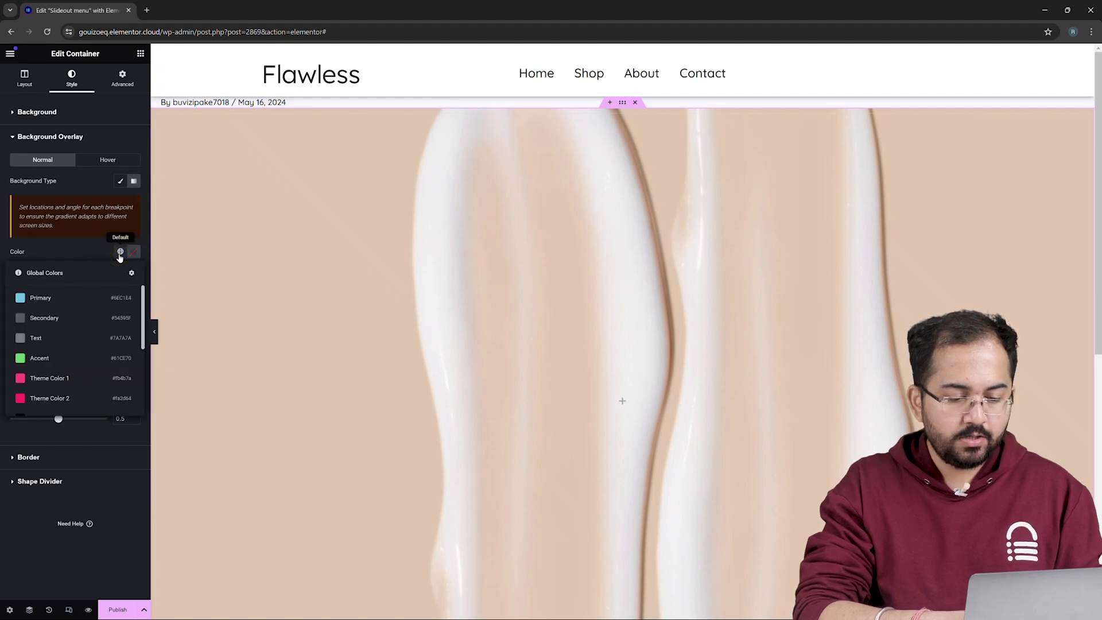
scroll(69, 338, down, 3)
click(66, 332)
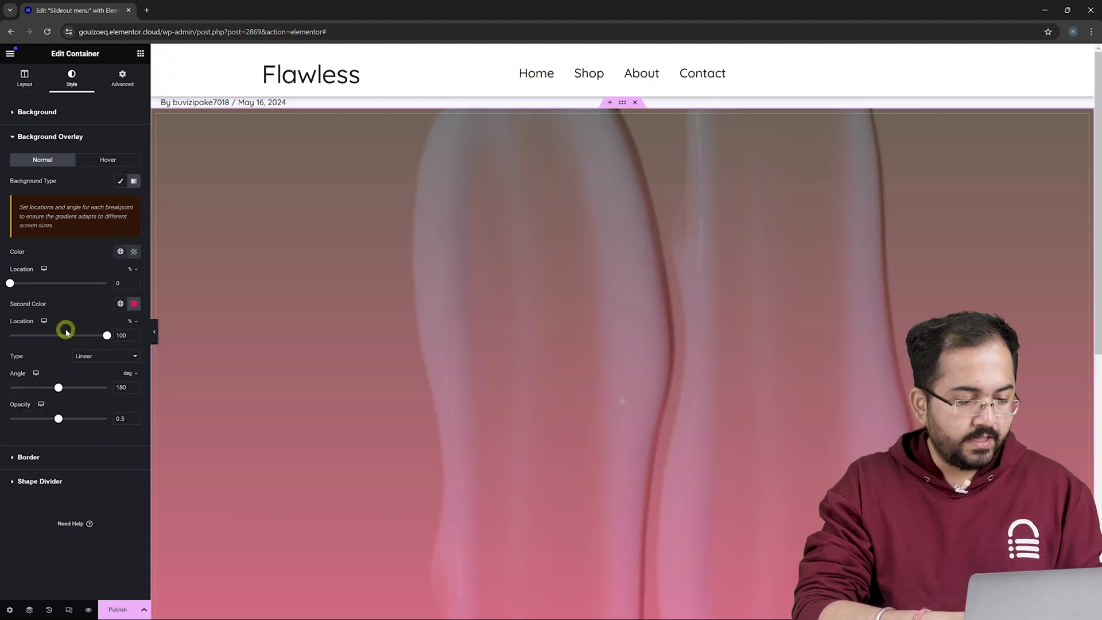
click(133, 304)
click(167, 391)
click(76, 418)
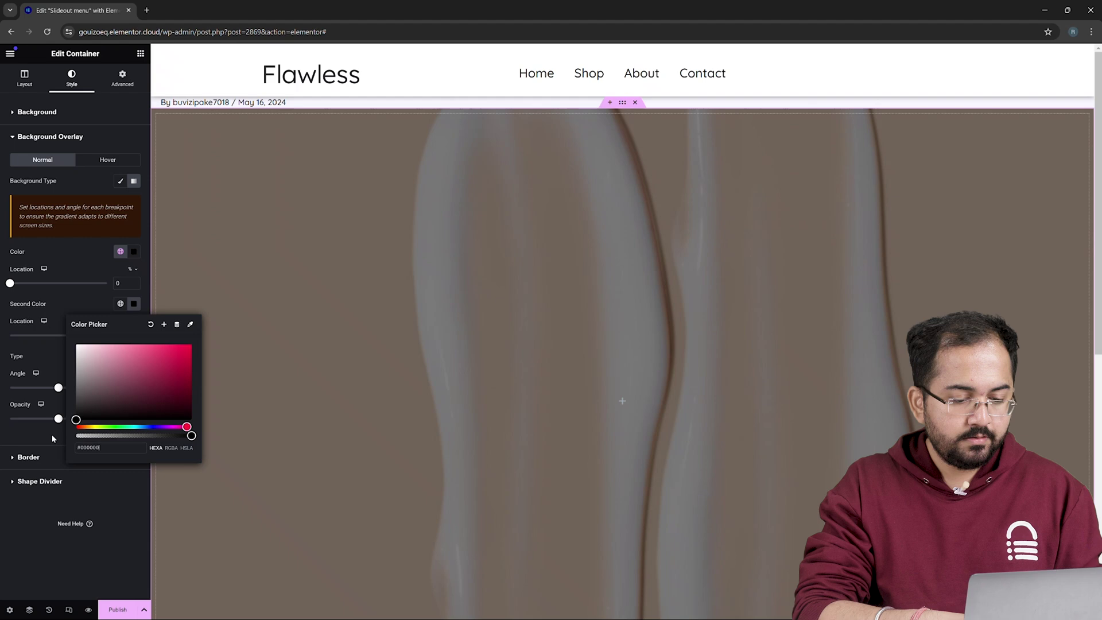
click(244, 455)
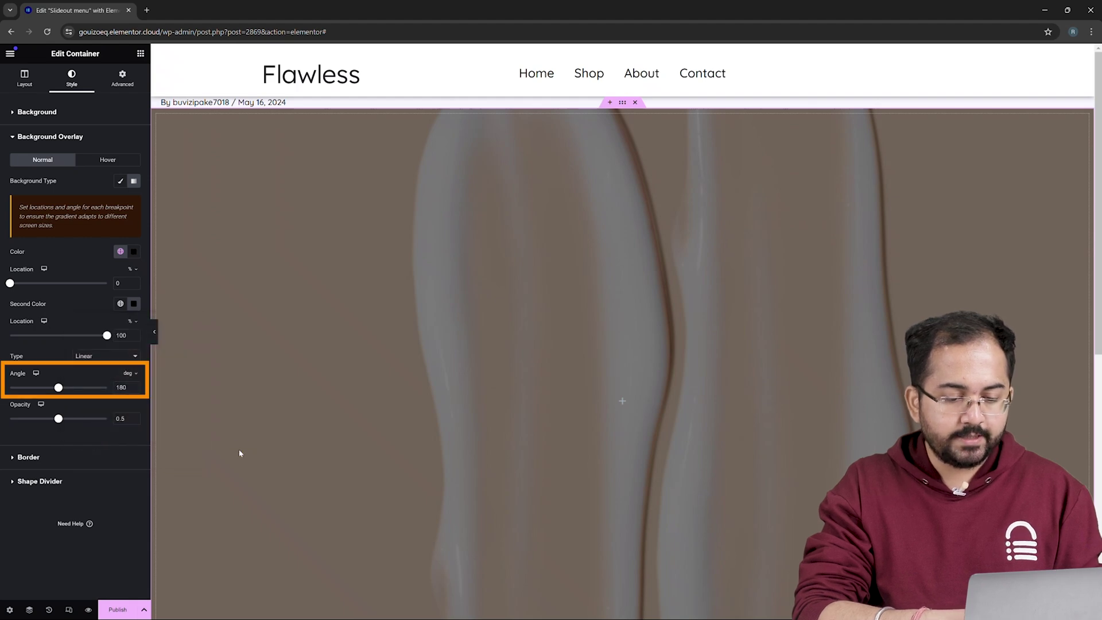
double_click(118, 387)
text(90)
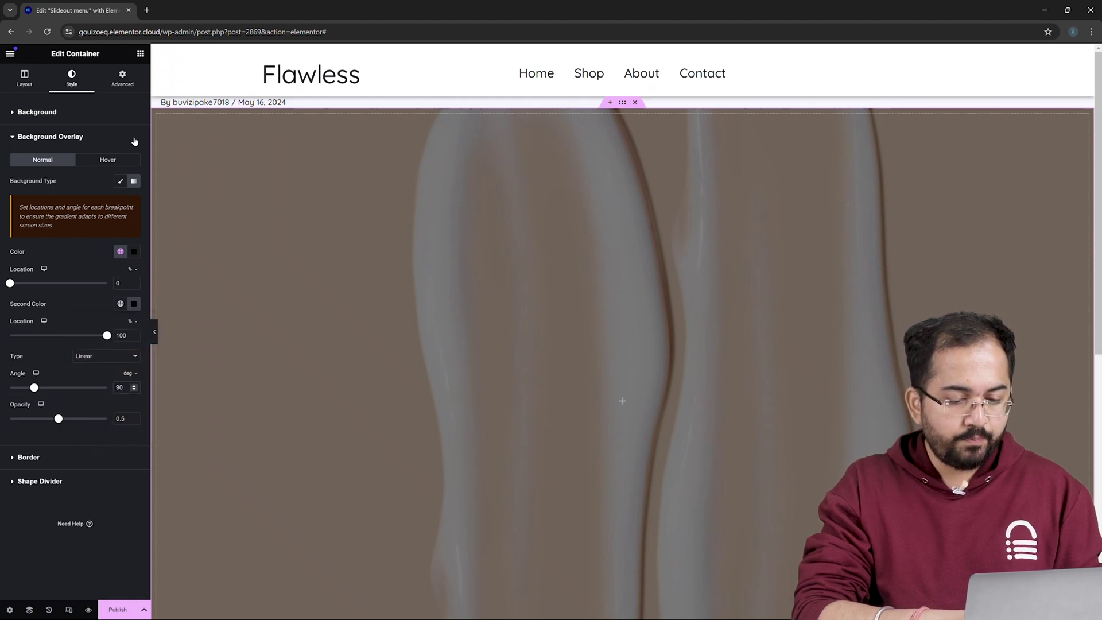
Give the container 20 px padding on all sides
click(122, 79)
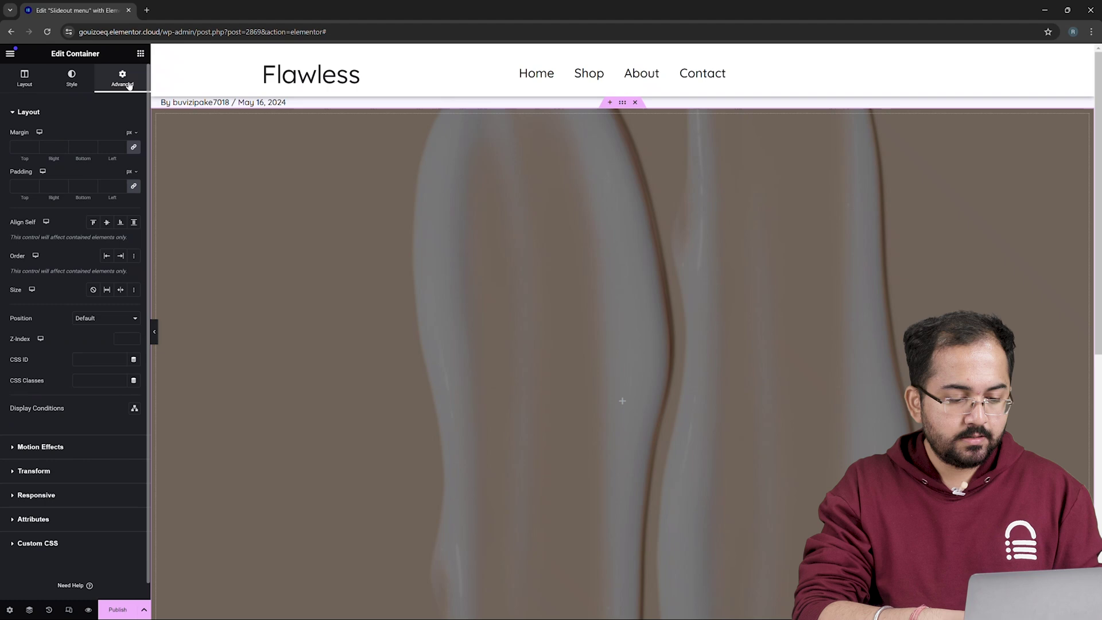
text(20)
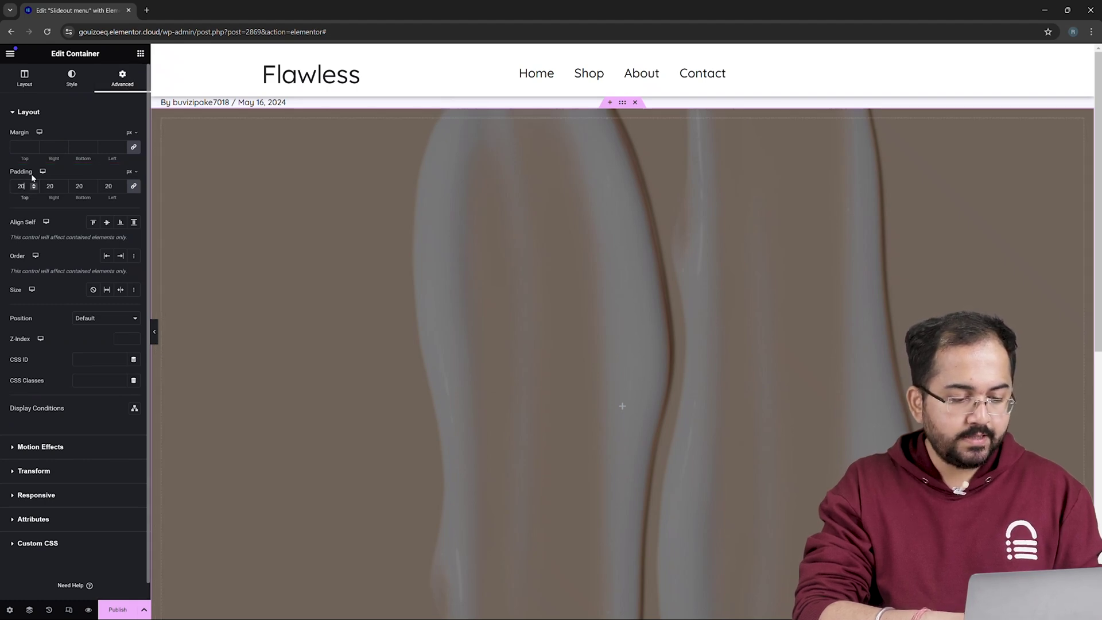
scroll(33, 178, down, 1)
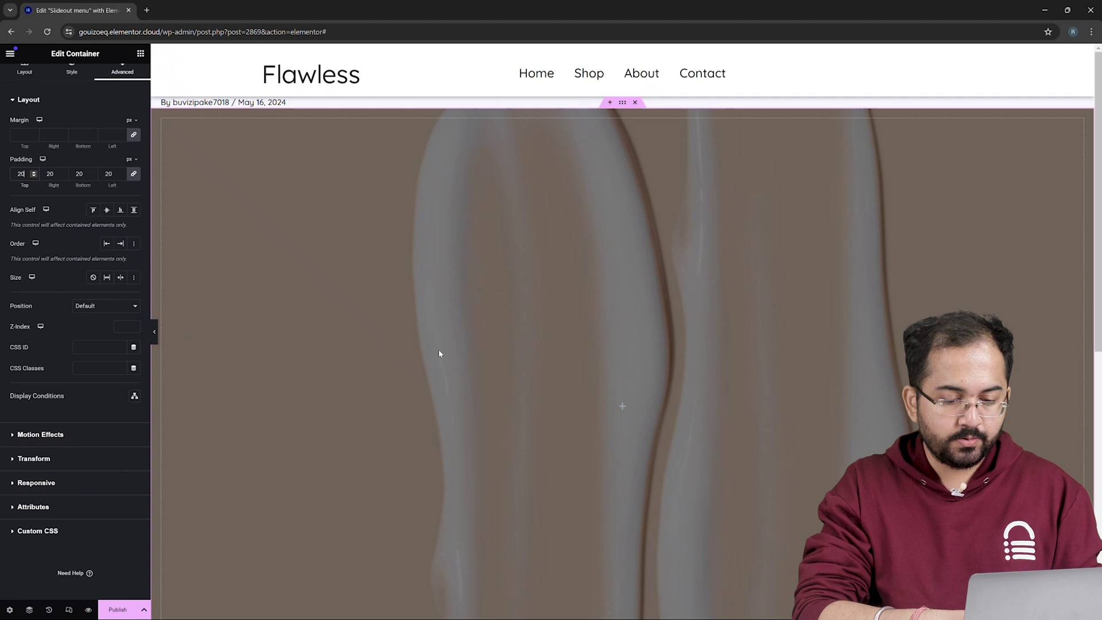
Add a WordPress Menu widget with Dropdown layout and Toggle Button set to None
click(622, 406)
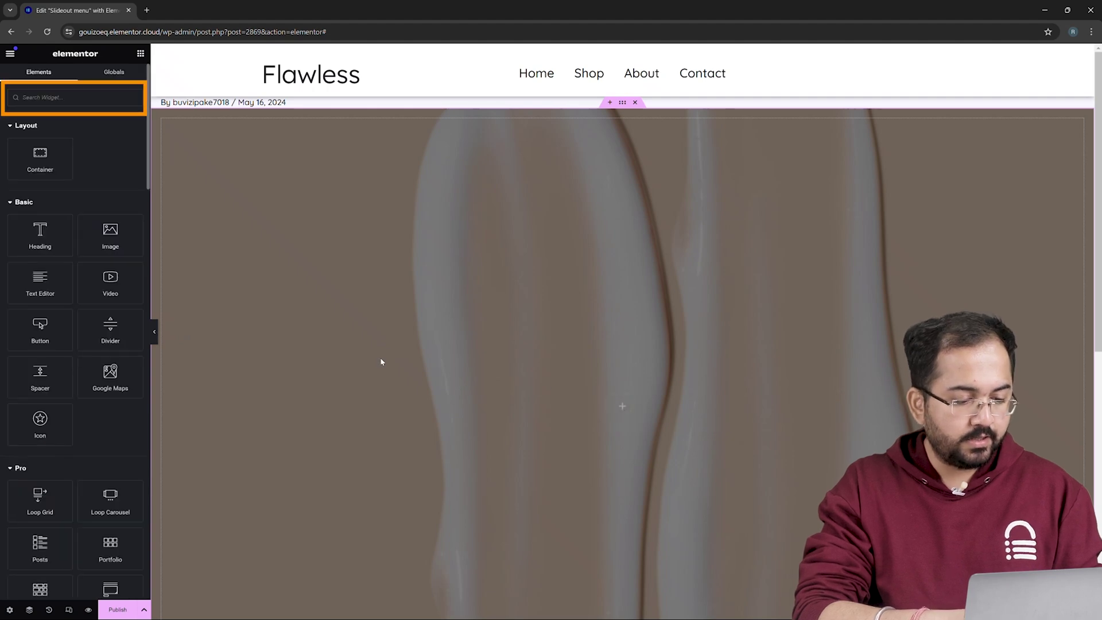
text(nav)
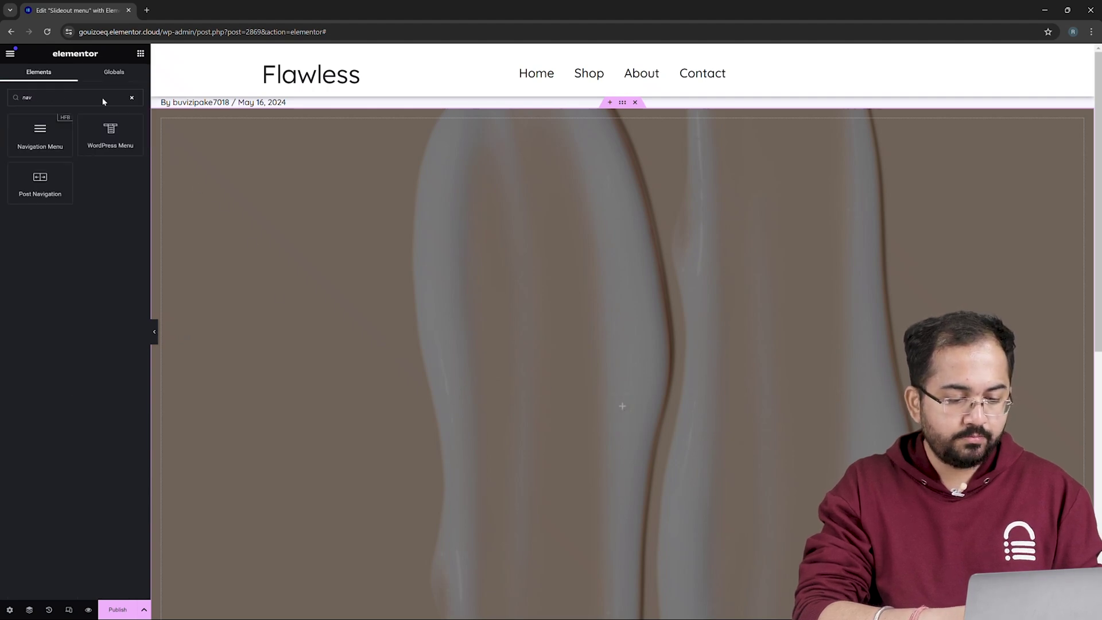
drag(110, 133, 634, 397)
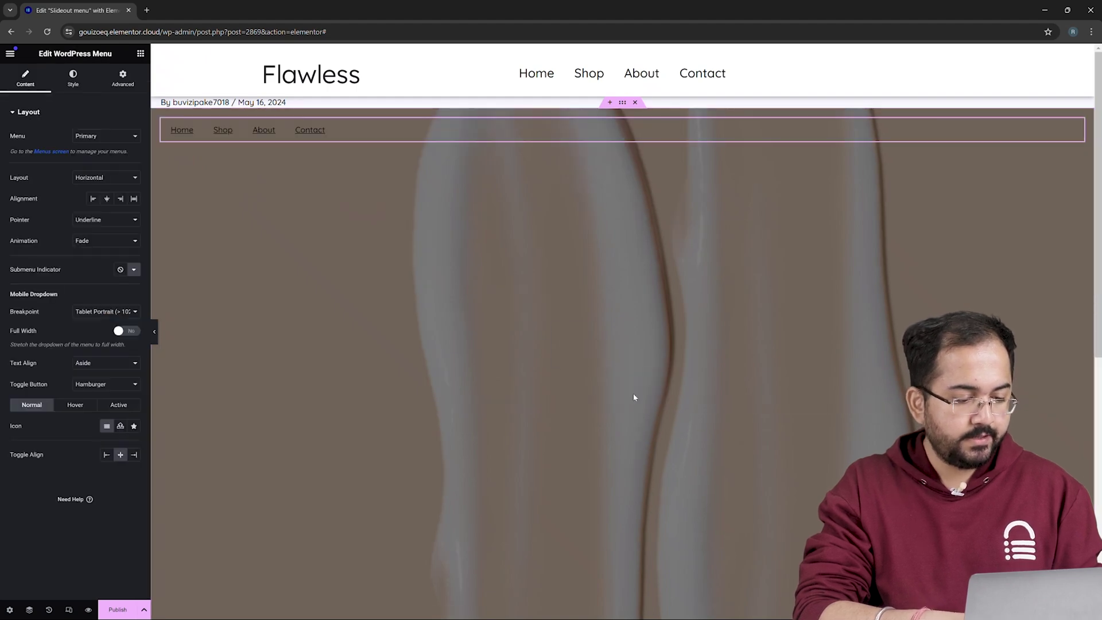
click(118, 180)
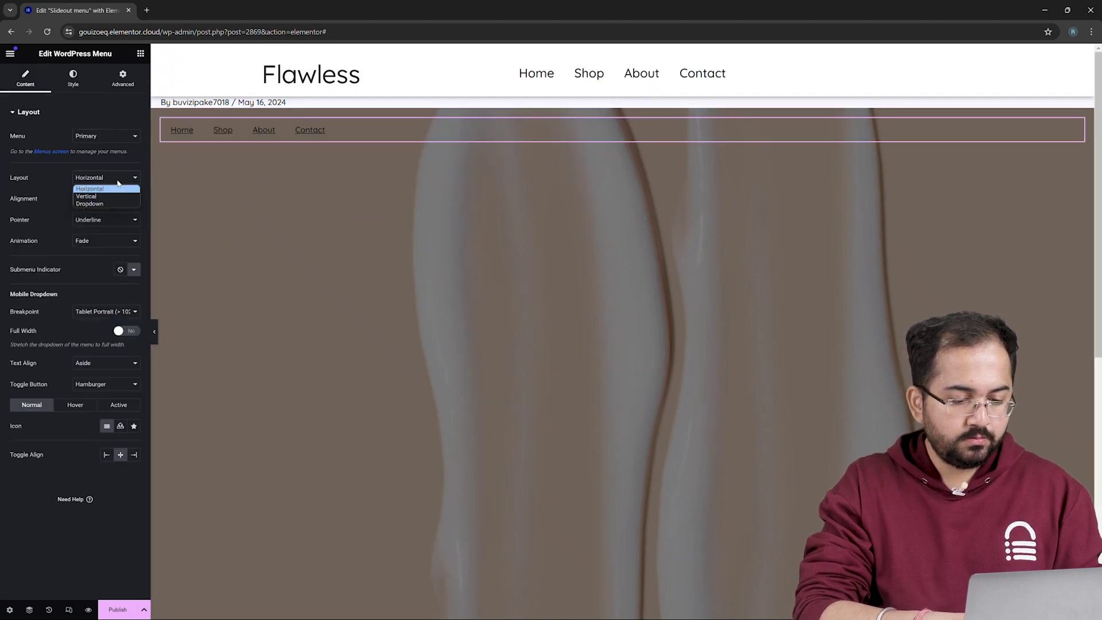
click(105, 203)
click(103, 278)
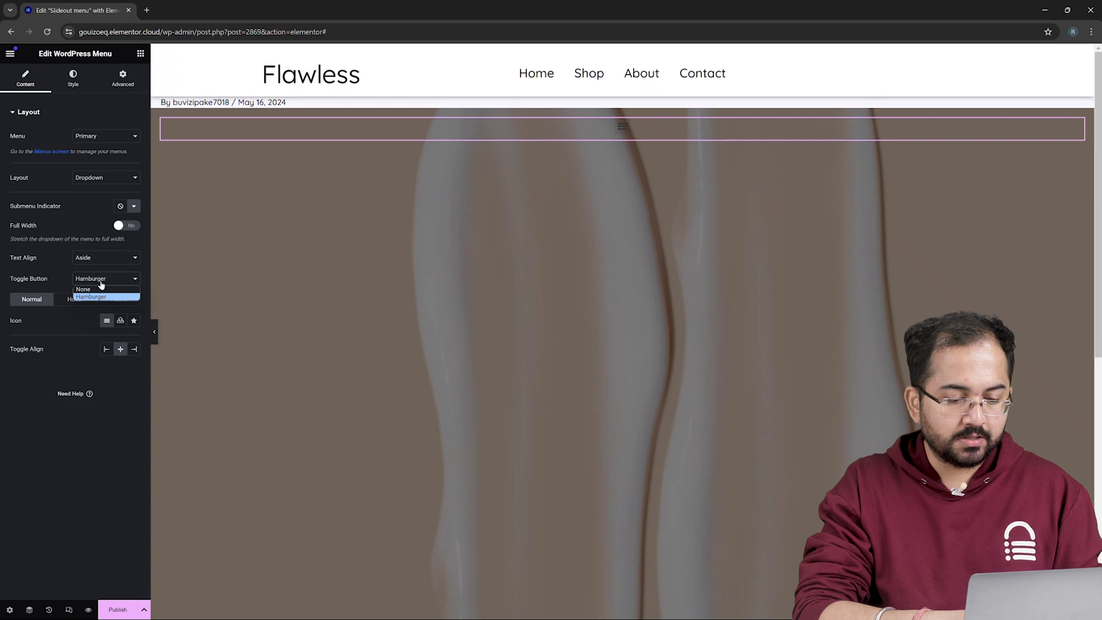
click(97, 293)
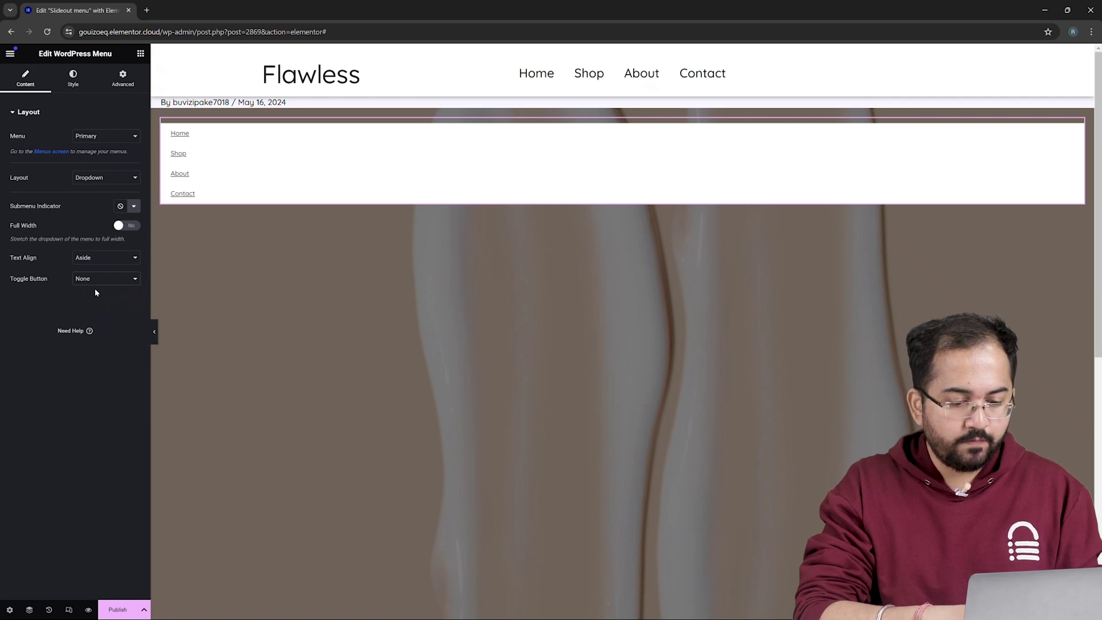
Add a new empty container and move it above the menu
right_click(711, 250)
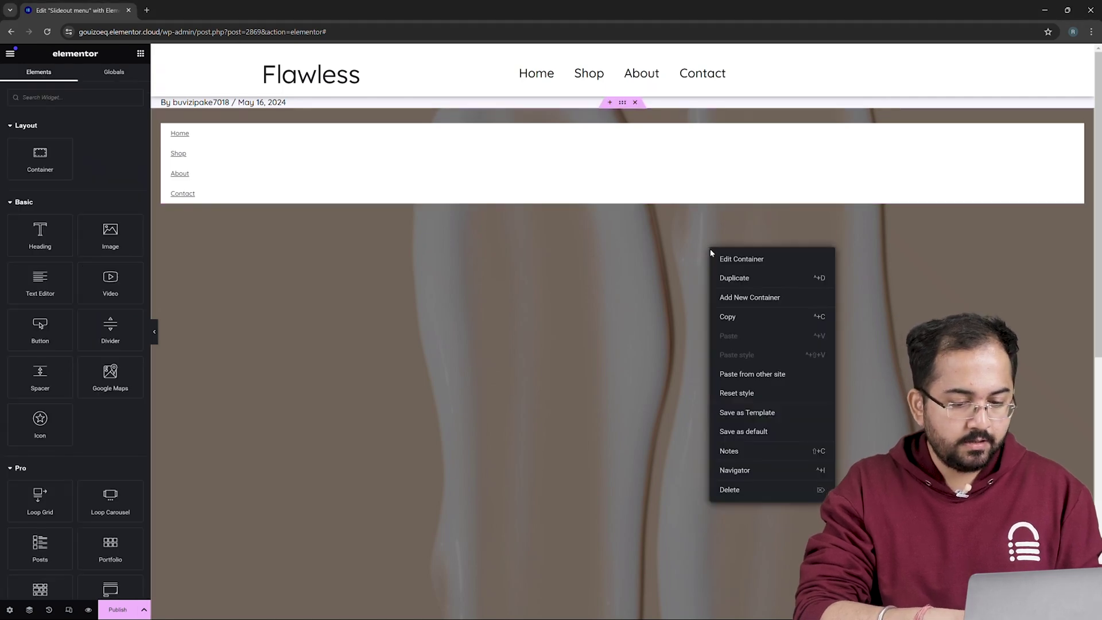
click(720, 296)
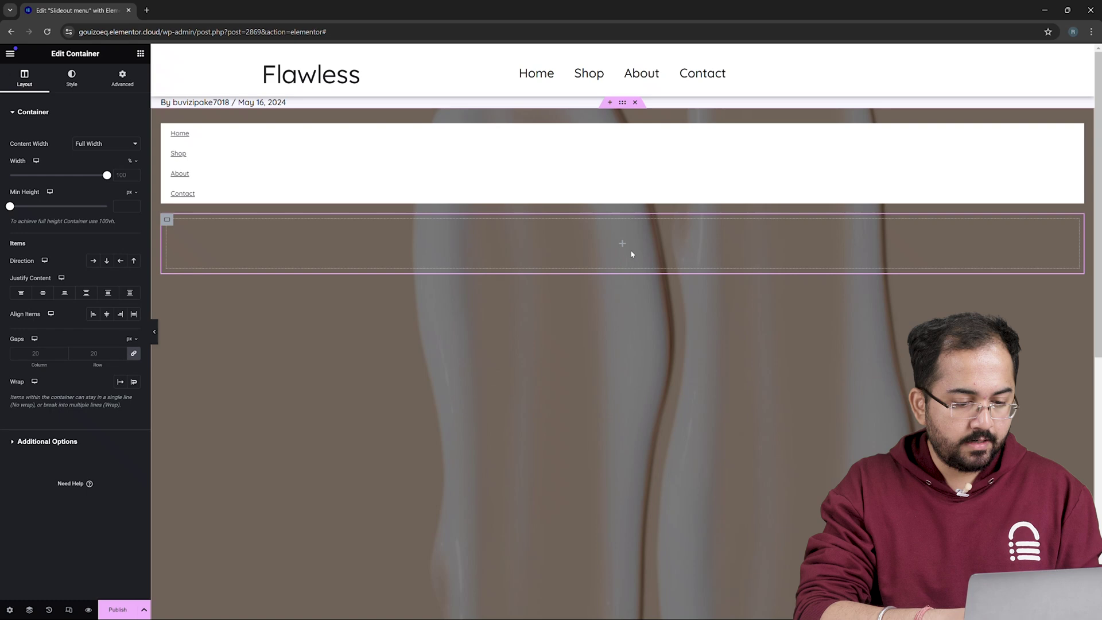
drag(631, 254, 647, 136)
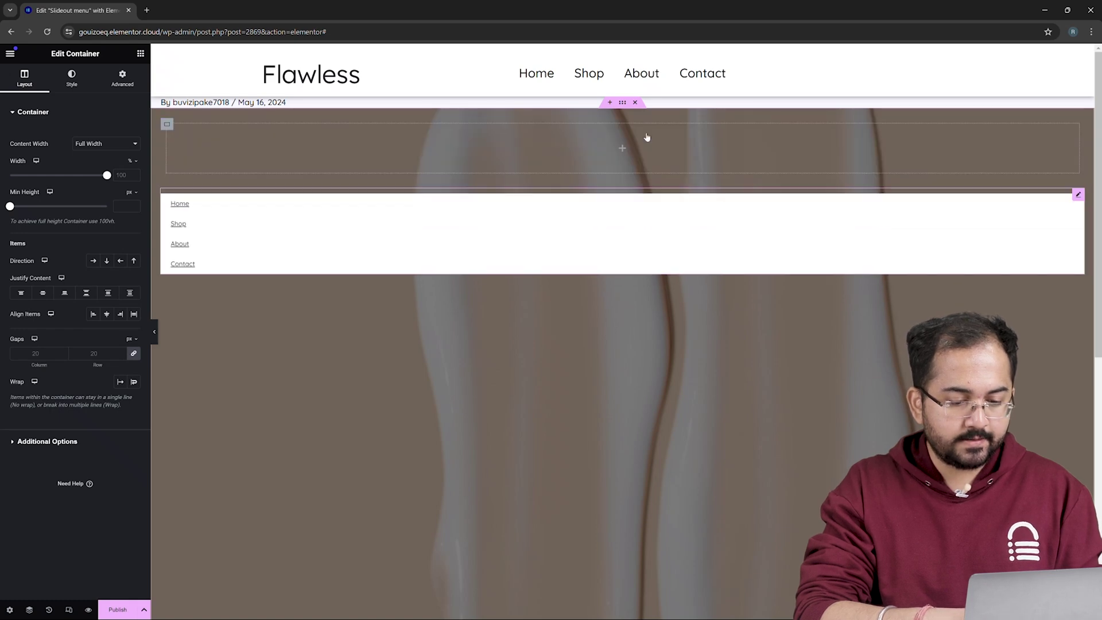
Insert the Flawless site-logo image sized to 10% width and 45 px height
click(140, 53)
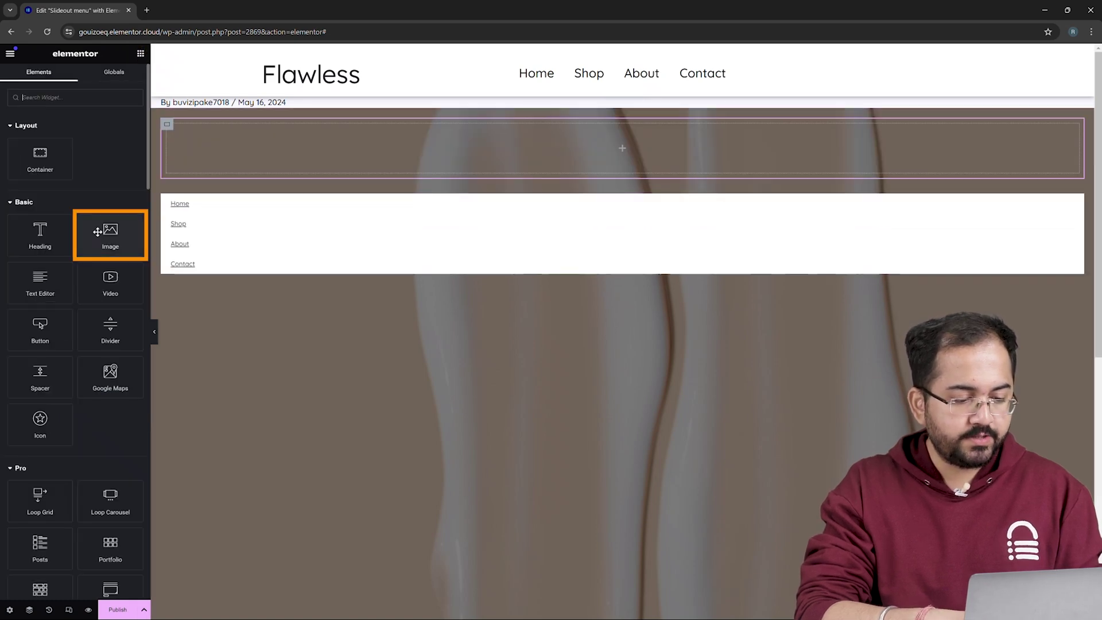
drag(97, 231, 620, 153)
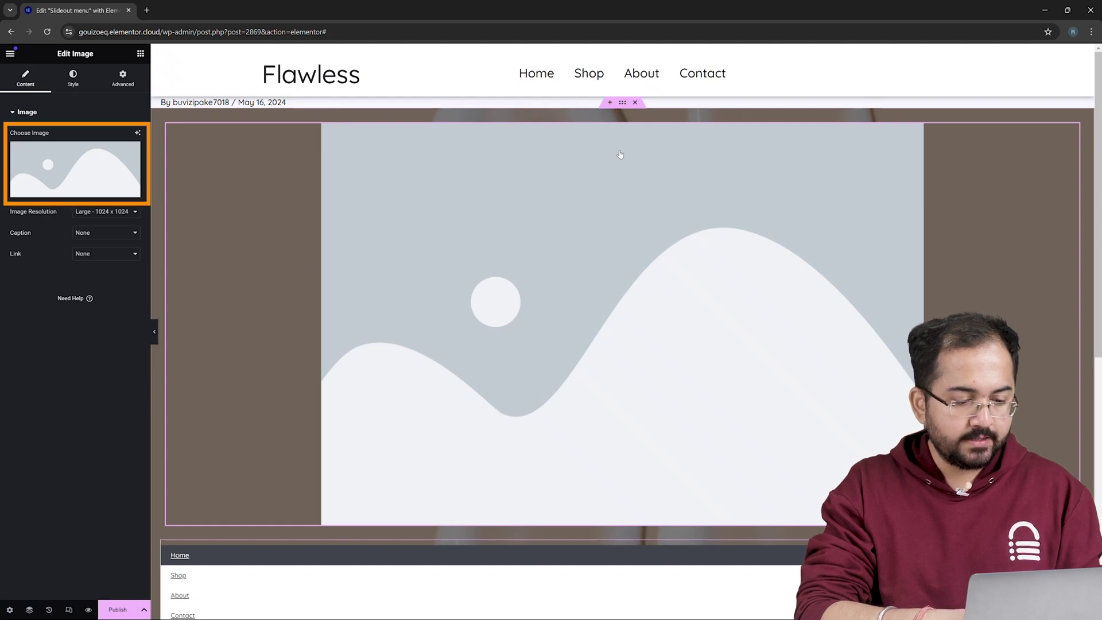
click(112, 163)
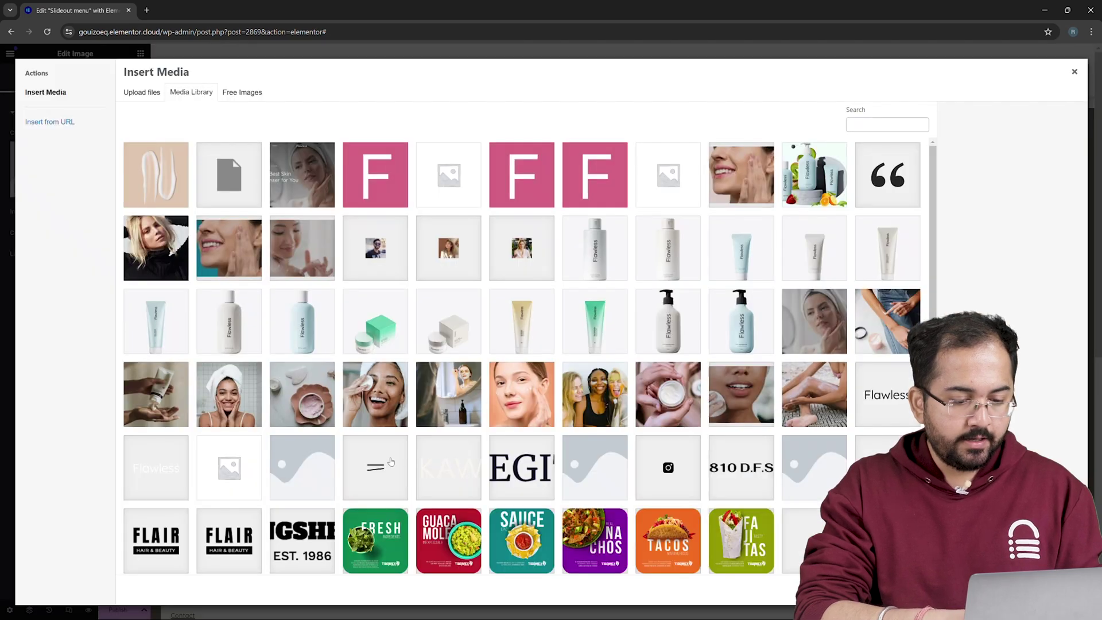
click(152, 465)
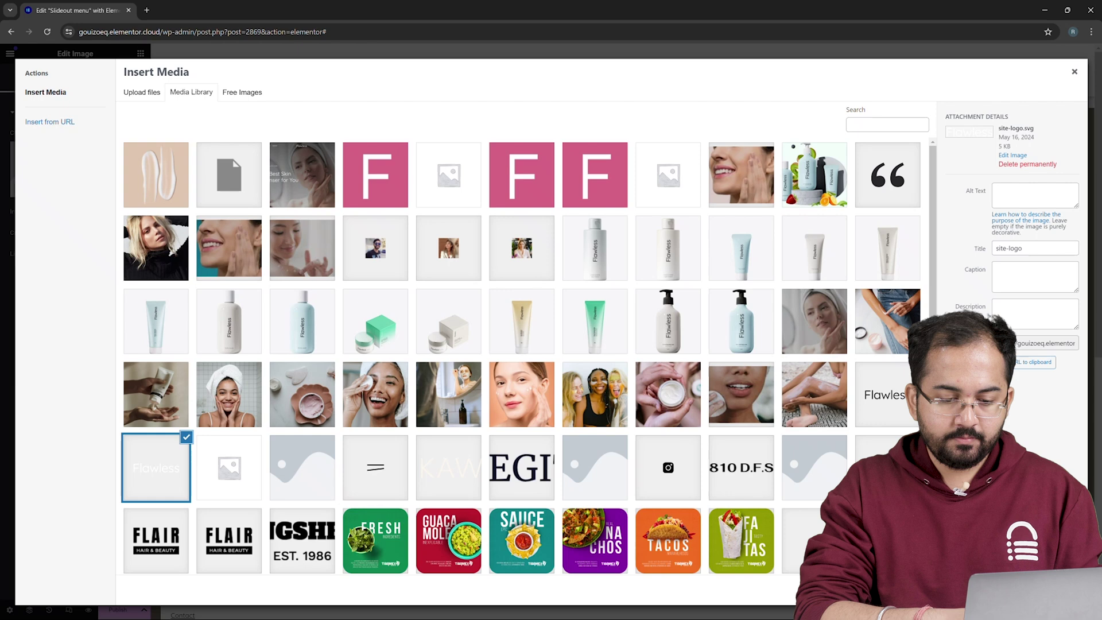
click(1050, 588)
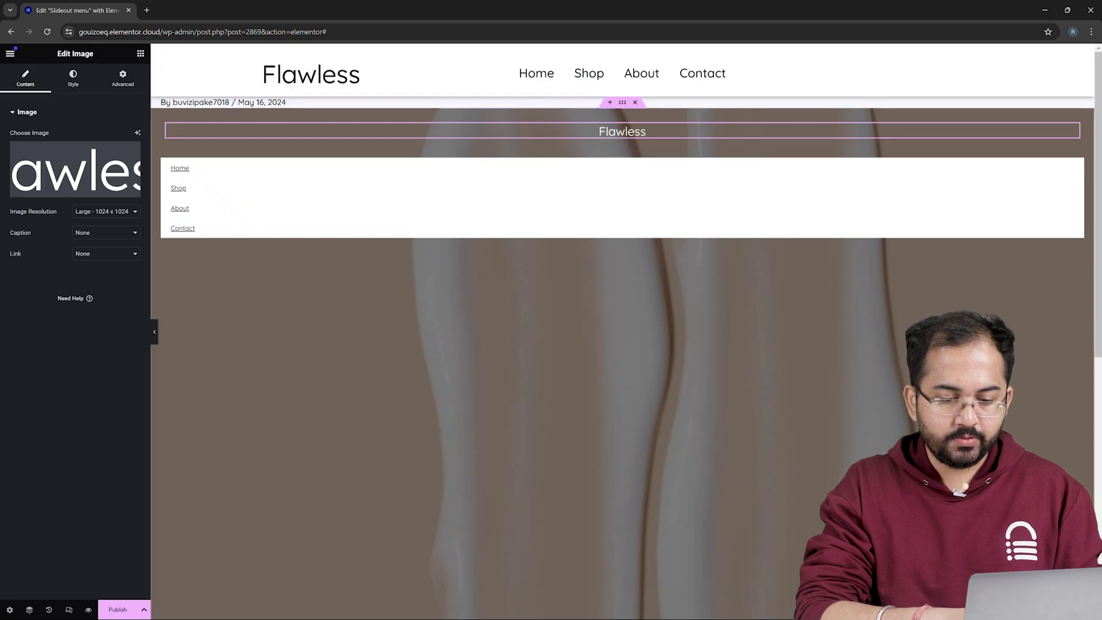
click(82, 92)
drag(10, 229, 45, 230)
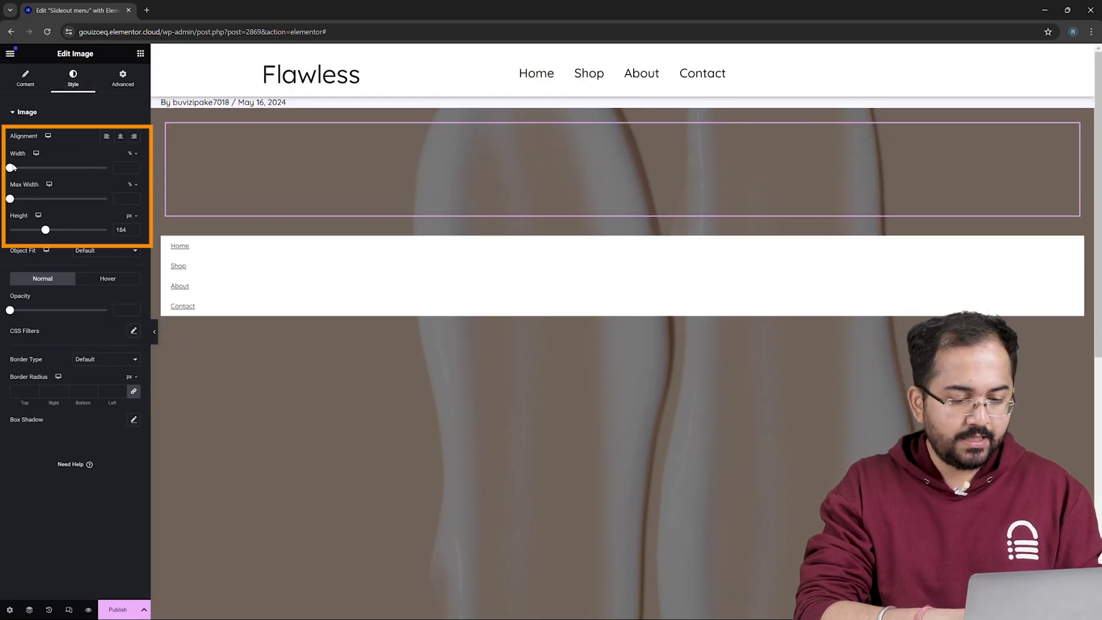
drag(11, 167, 18, 167)
drag(44, 230, 18, 230)
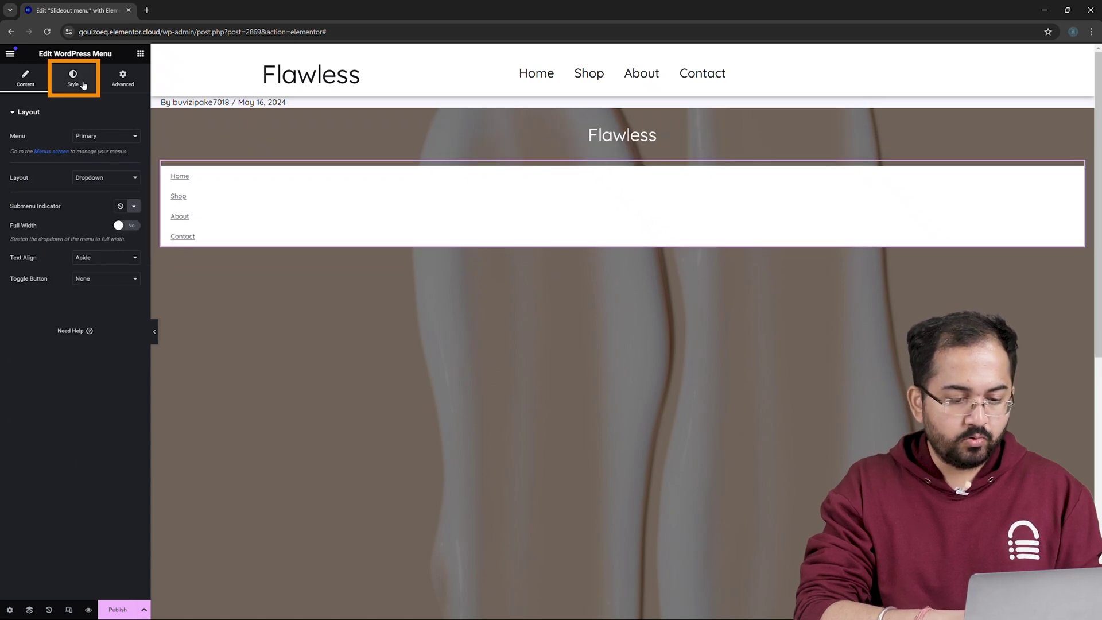
Make the dropdown background fully transparent and the link text white (#FFFFFF)
click(73, 77)
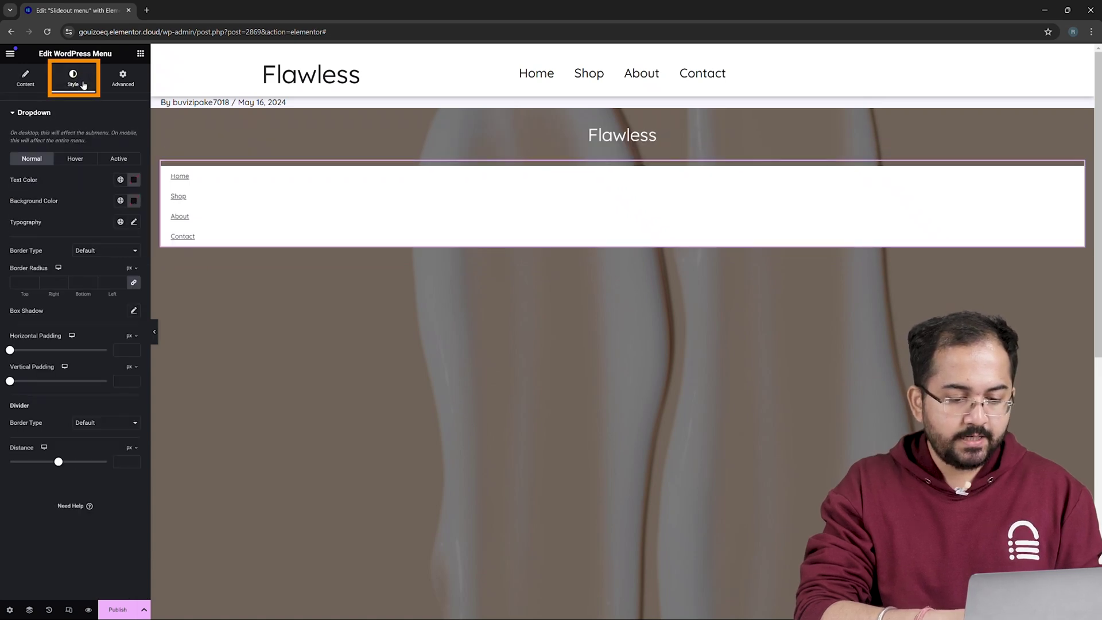
click(133, 201)
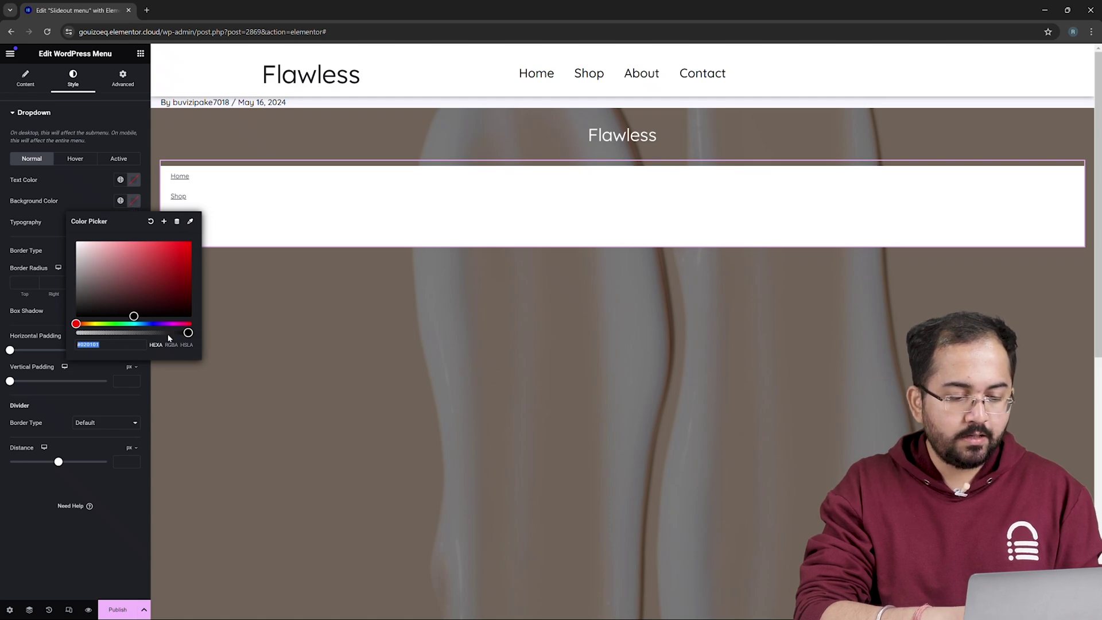
drag(169, 334, 63, 328)
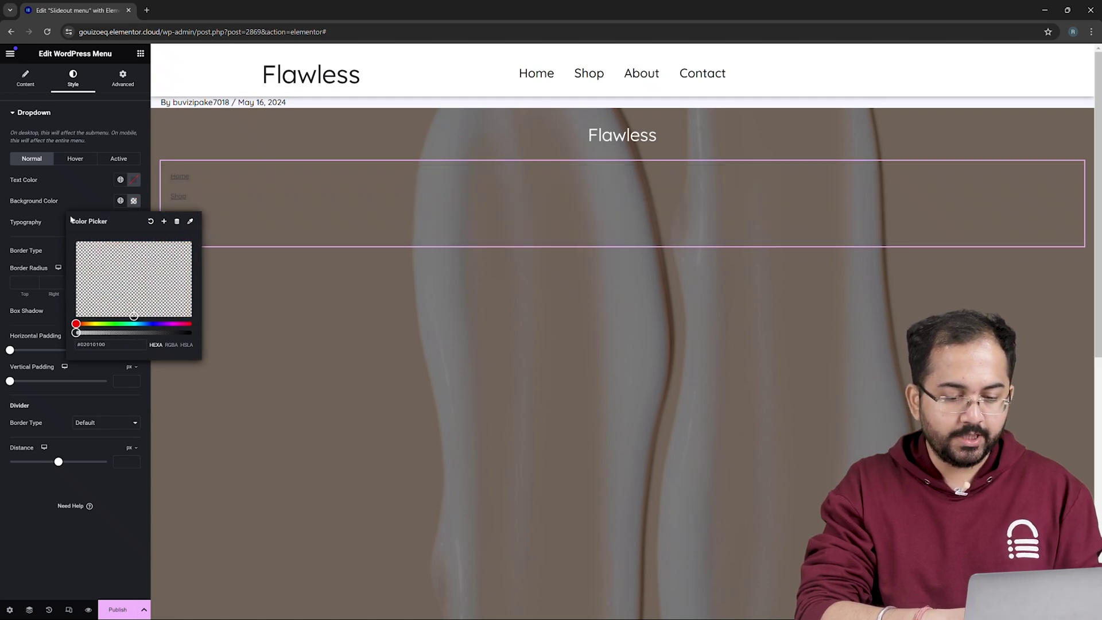
click(82, 159)
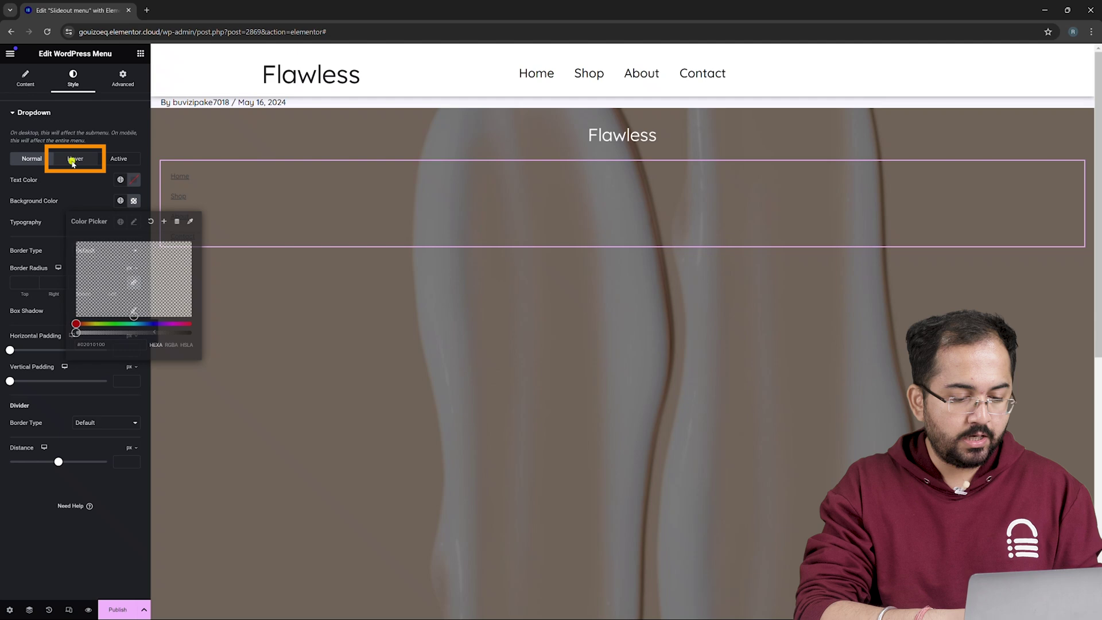
click(133, 200)
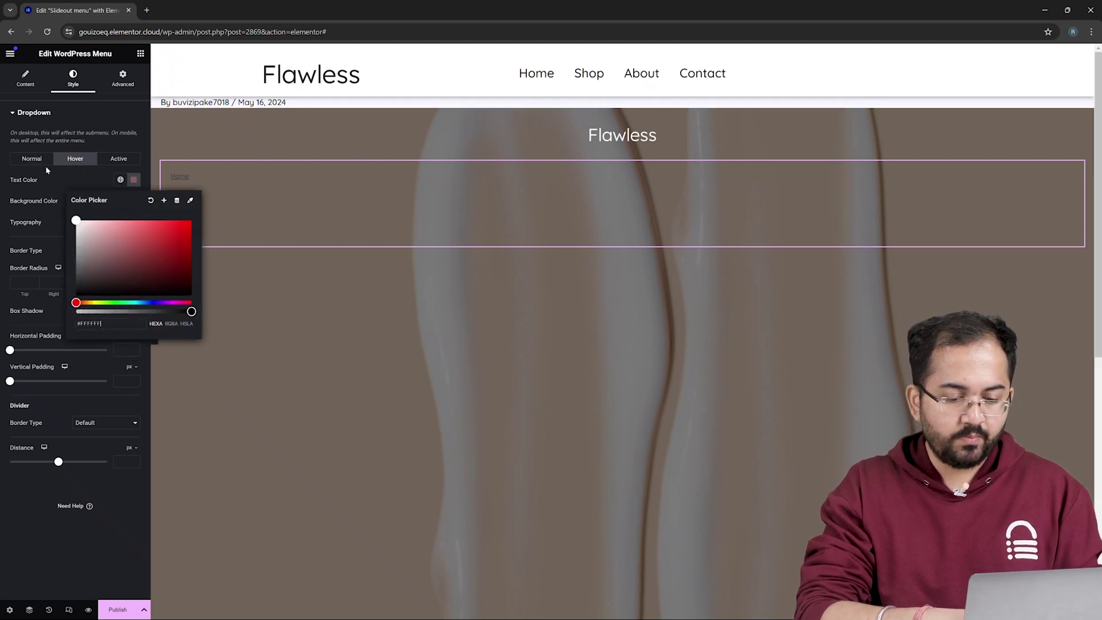
click(29, 160)
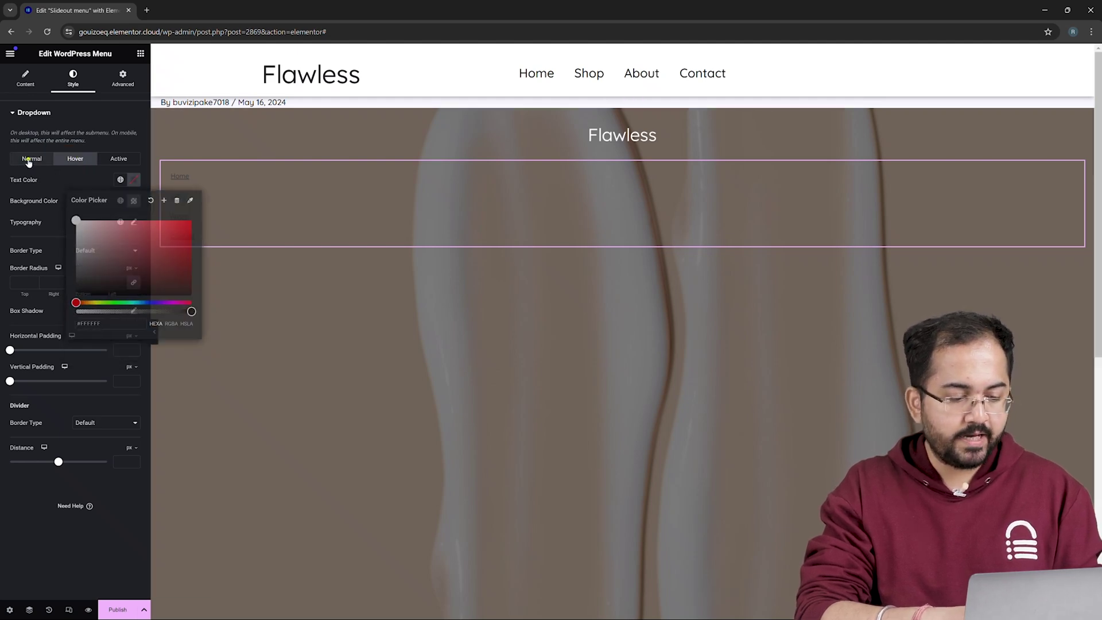
click(133, 179)
drag(122, 246, 76, 221)
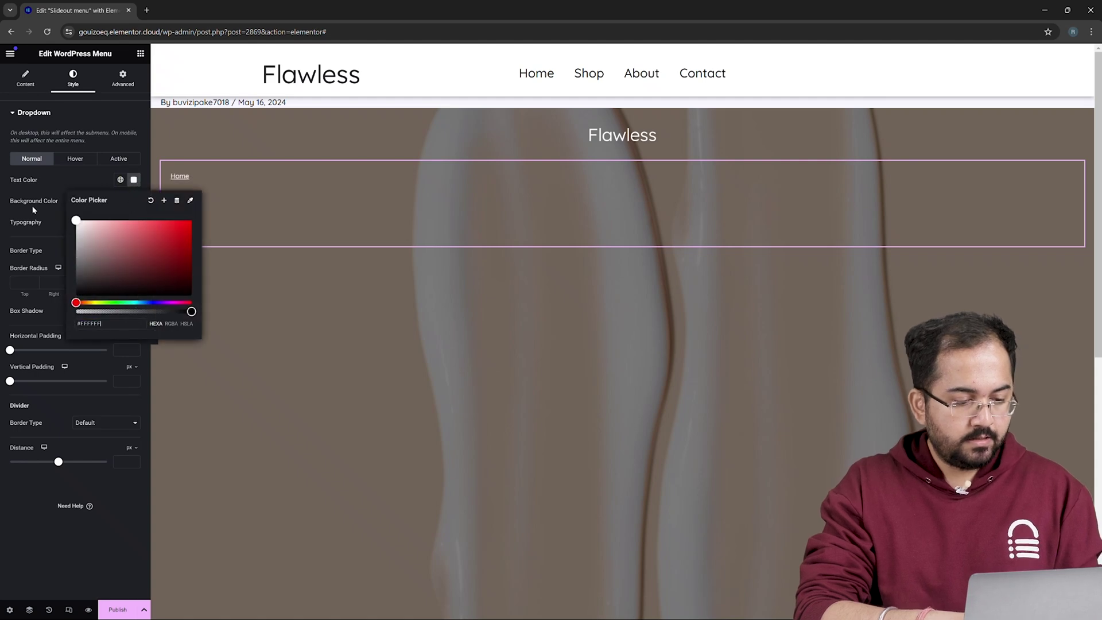
click(138, 146)
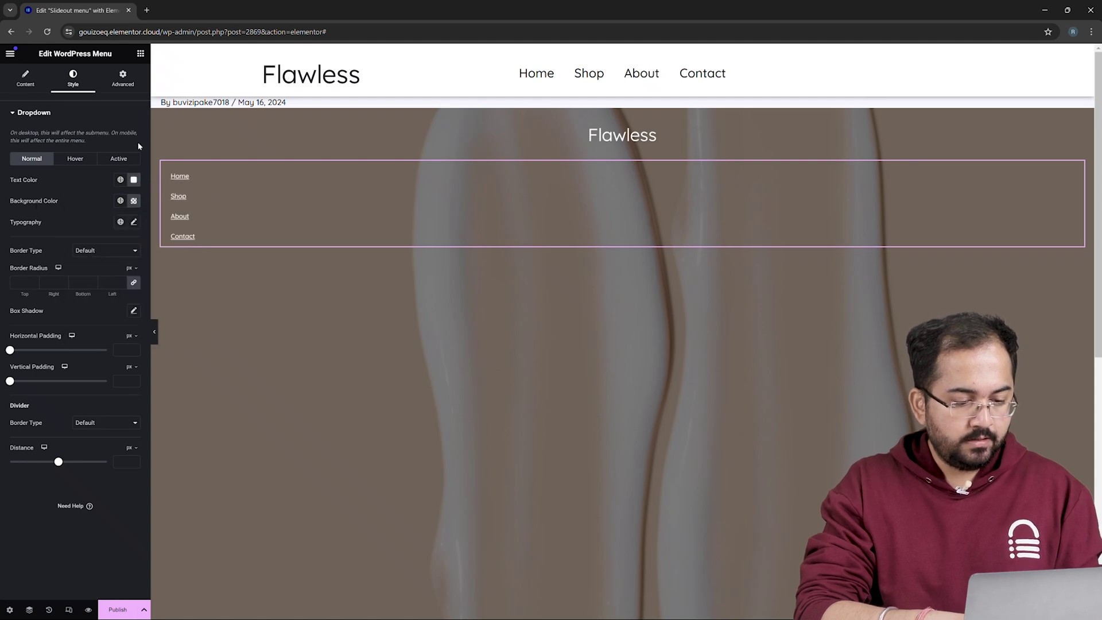
Style the menu links without underline, semi-bold, at about 28 px size
click(132, 223)
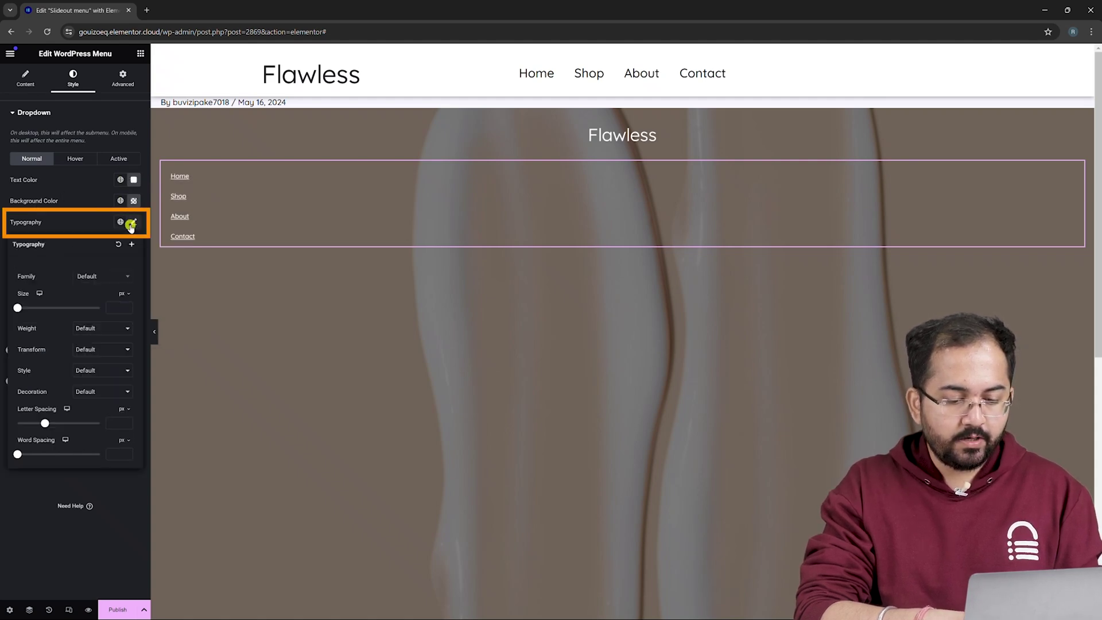
click(96, 391)
click(87, 432)
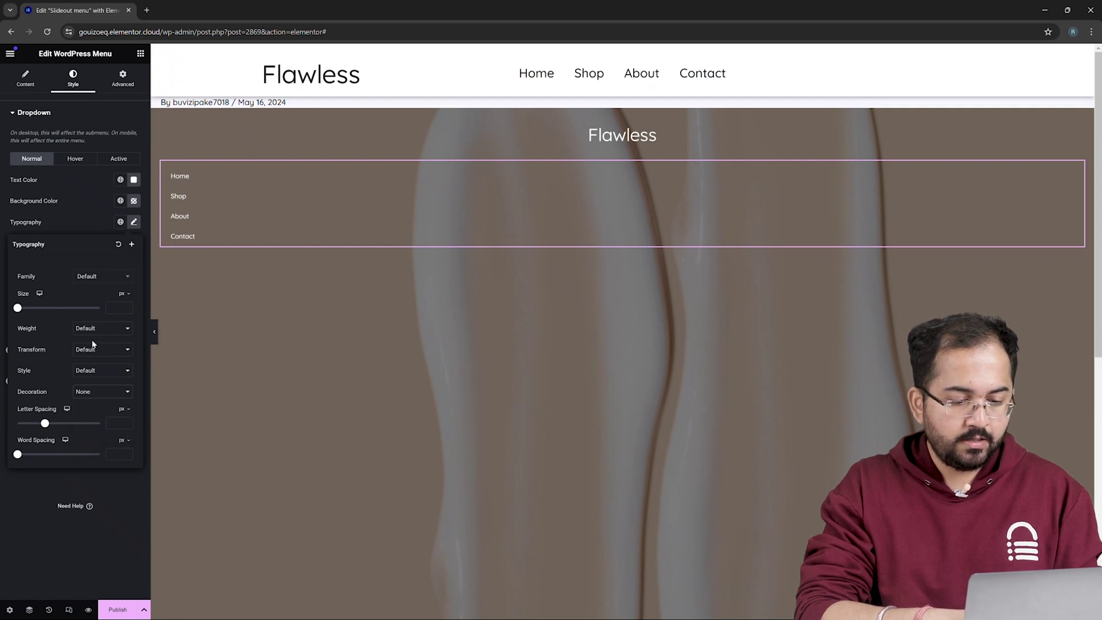
click(100, 327)
click(99, 377)
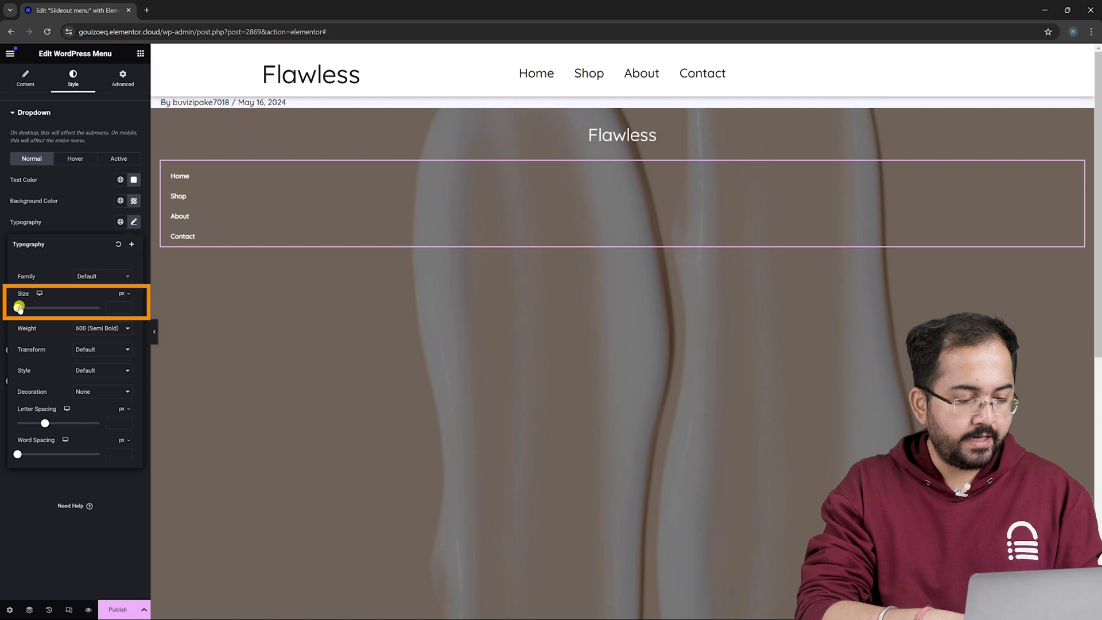
drag(18, 307, 28, 309)
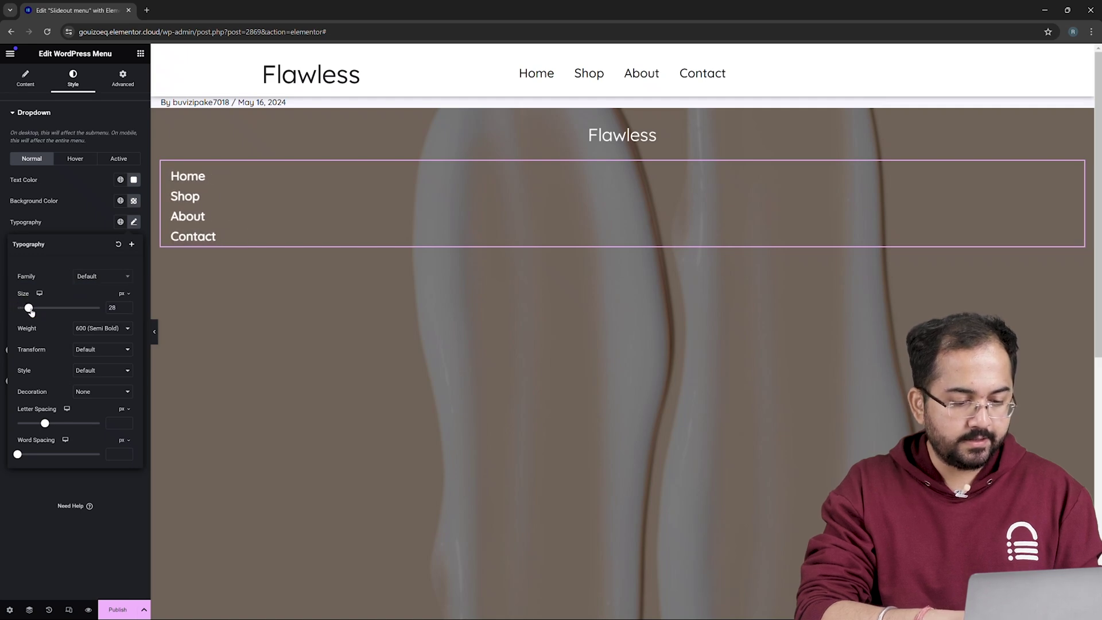
click(127, 310)
click(106, 488)
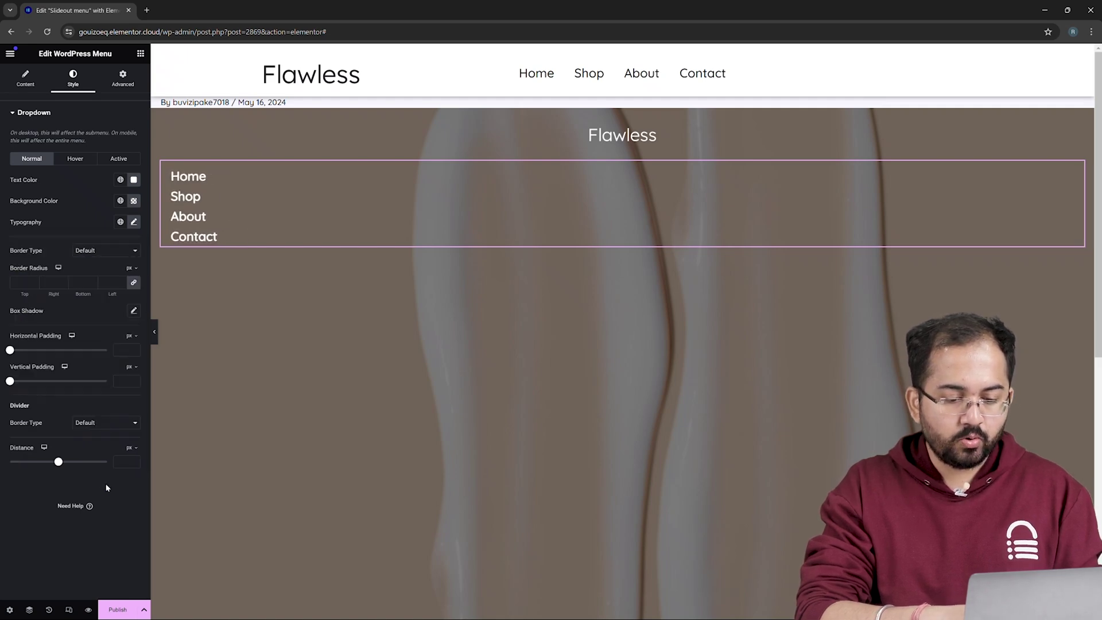
Set 15 px vertical padding on the menu items and centre the menu
drag(10, 381, 48, 384)
click(134, 384)
click(134, 383)
click(134, 383)
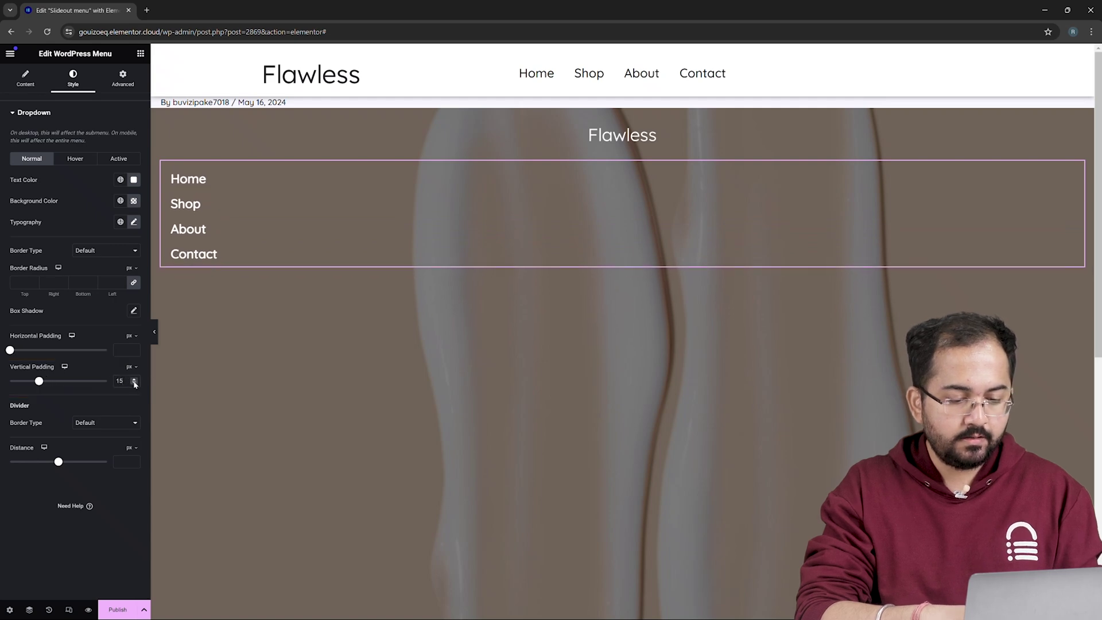
click(128, 76)
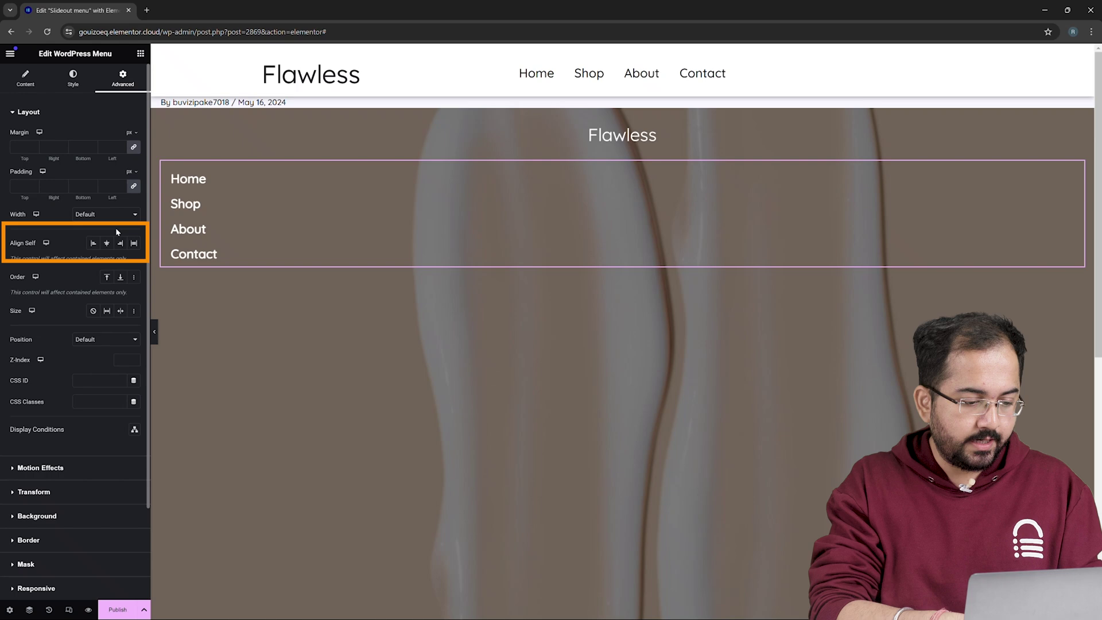
click(112, 247)
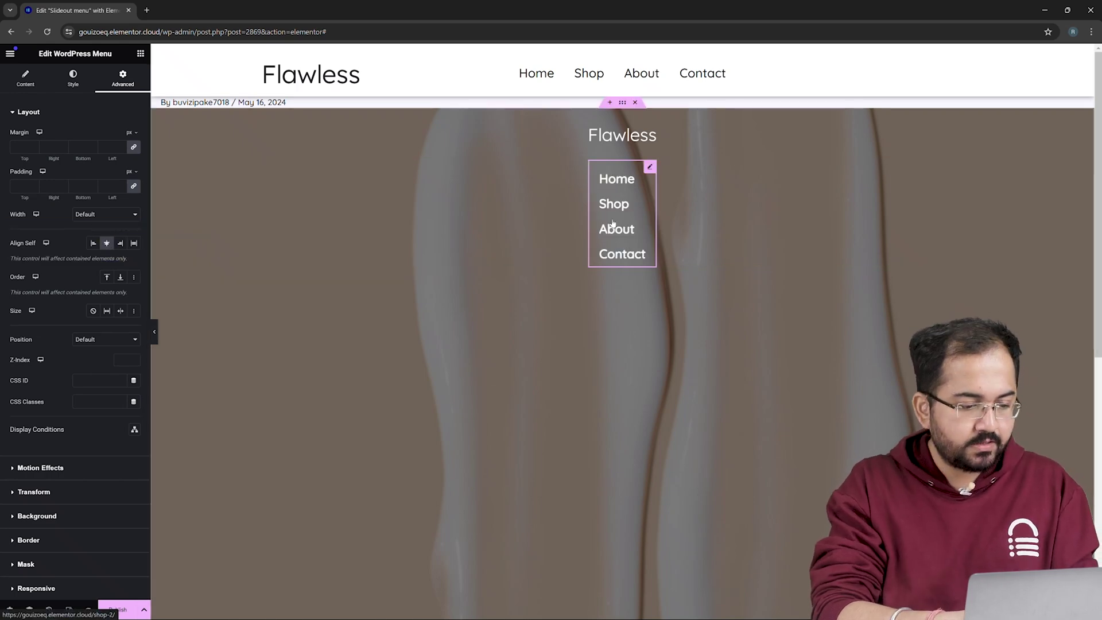
Set the dropdown links' hover text colour to black
click(73, 79)
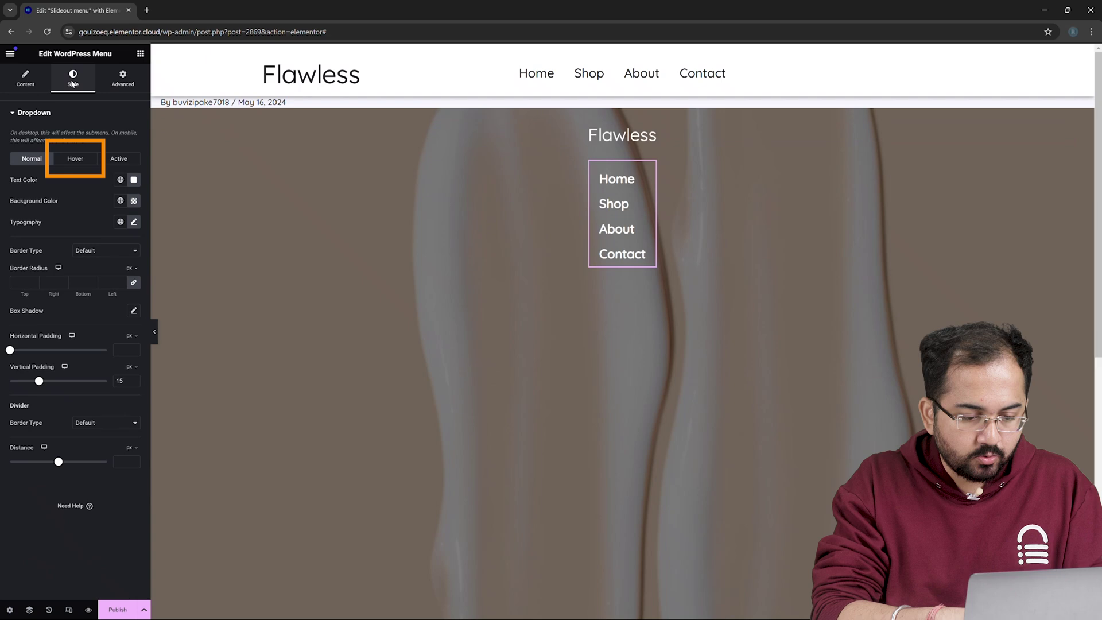
click(80, 163)
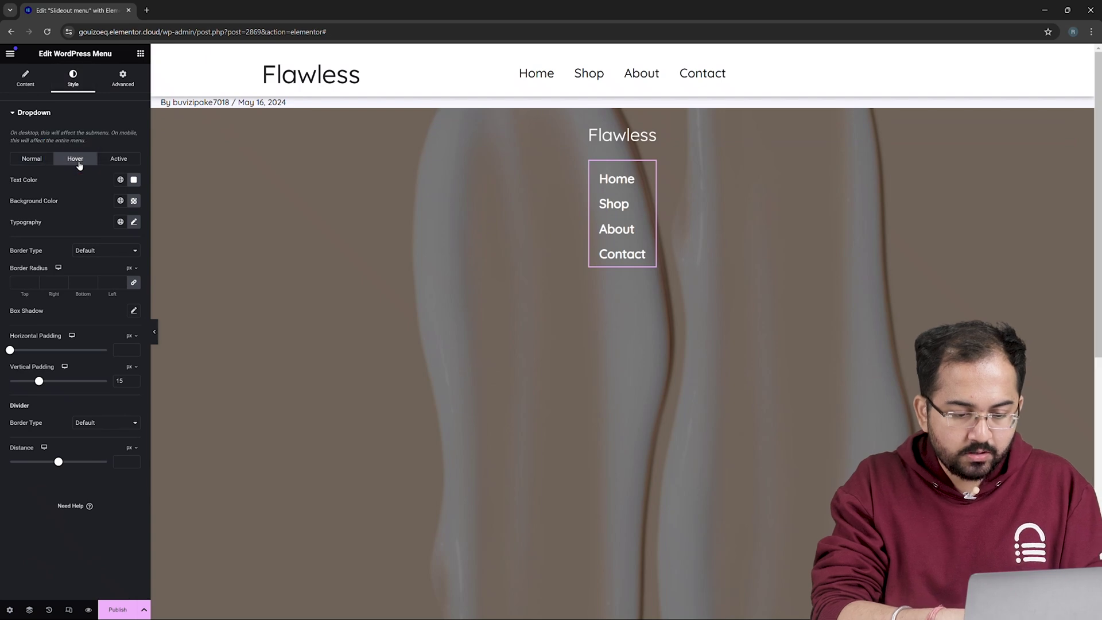
click(133, 180)
click(76, 291)
click(124, 498)
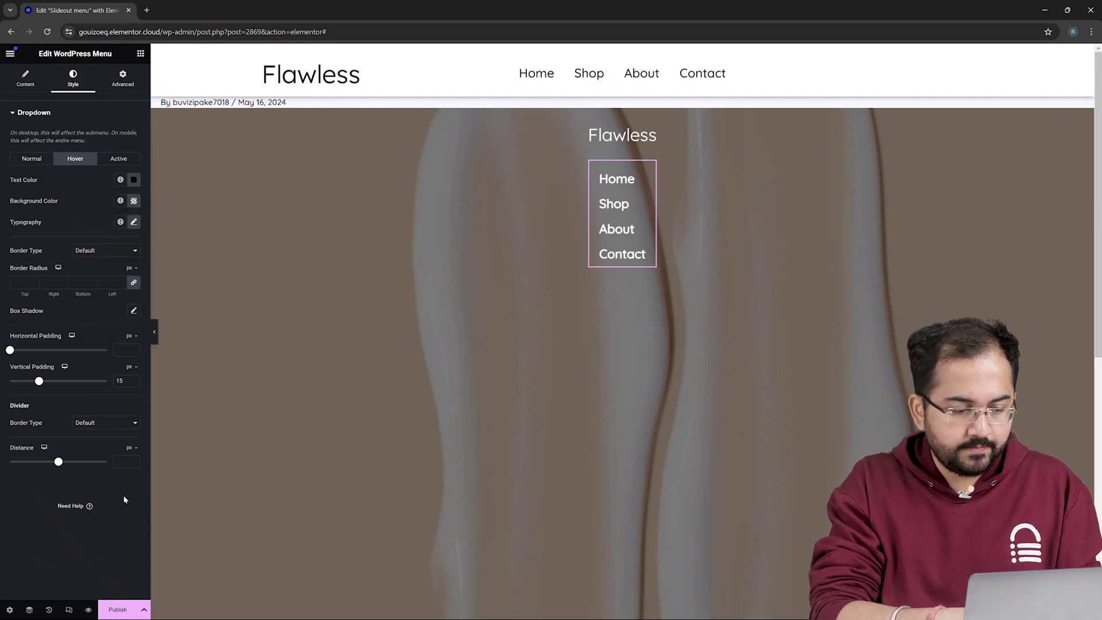
Add a new container below the menu holding a Button labelled 'SHOP Now'
click(140, 53)
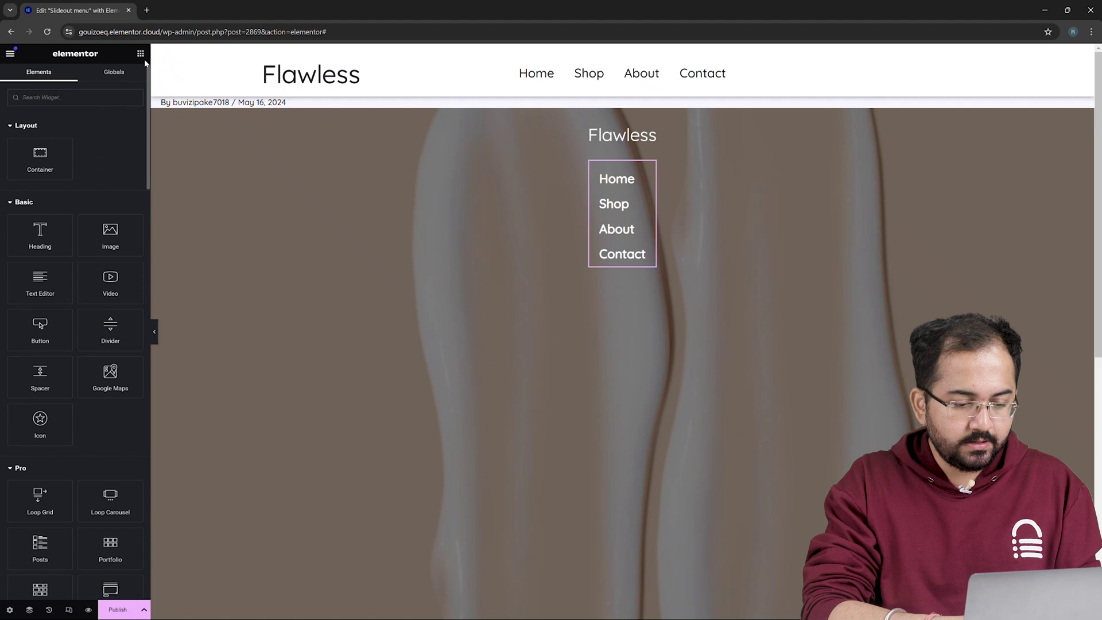
right_click(614, 311)
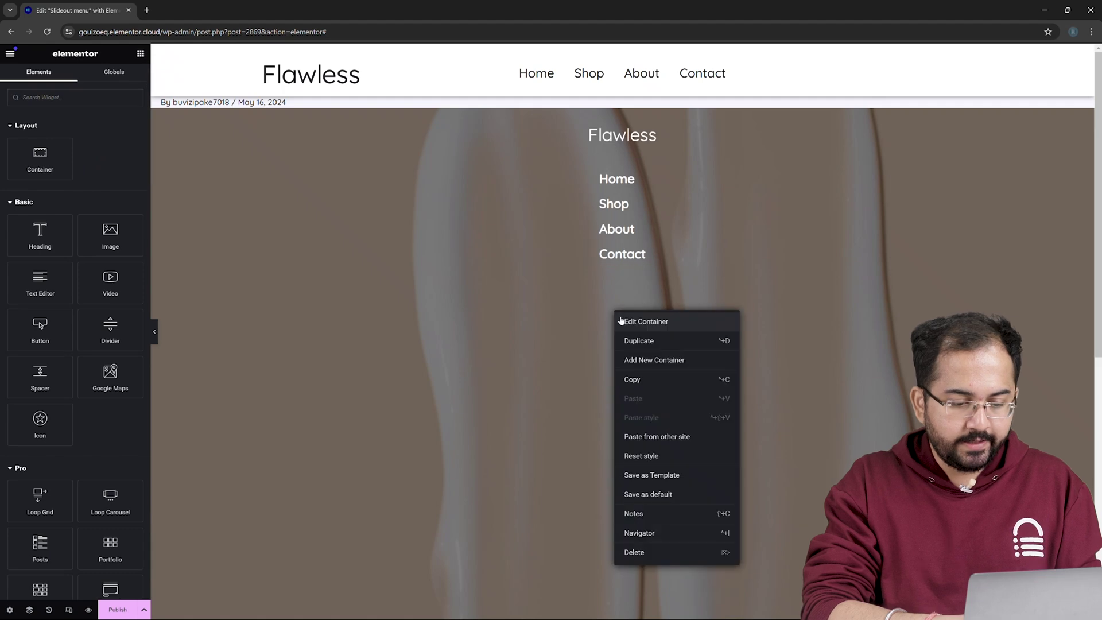
click(637, 360)
click(140, 54)
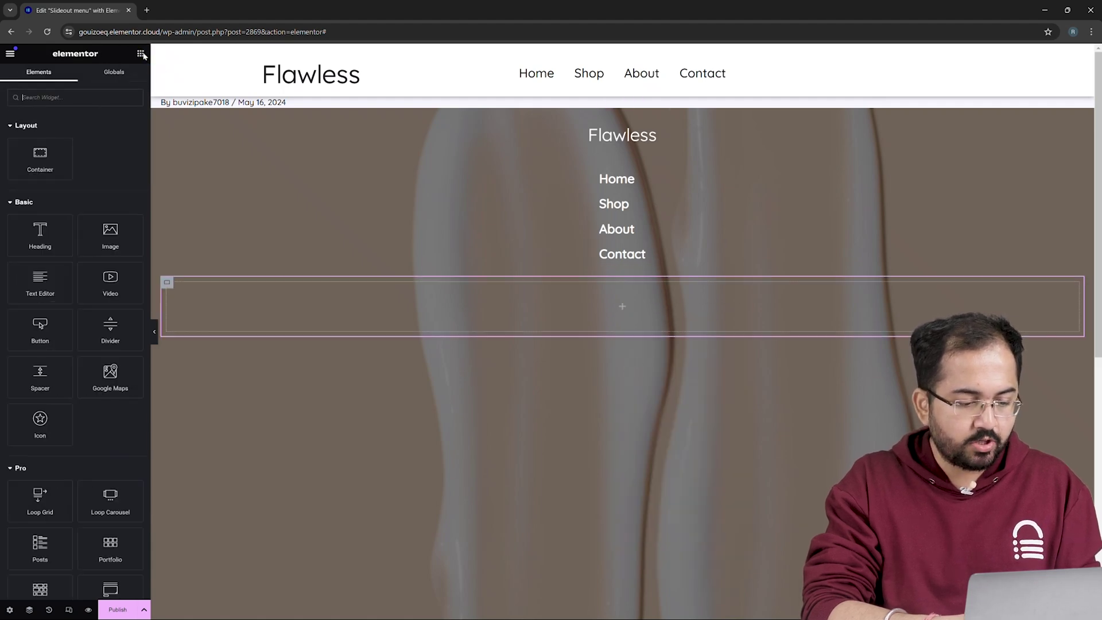
drag(40, 328, 622, 316)
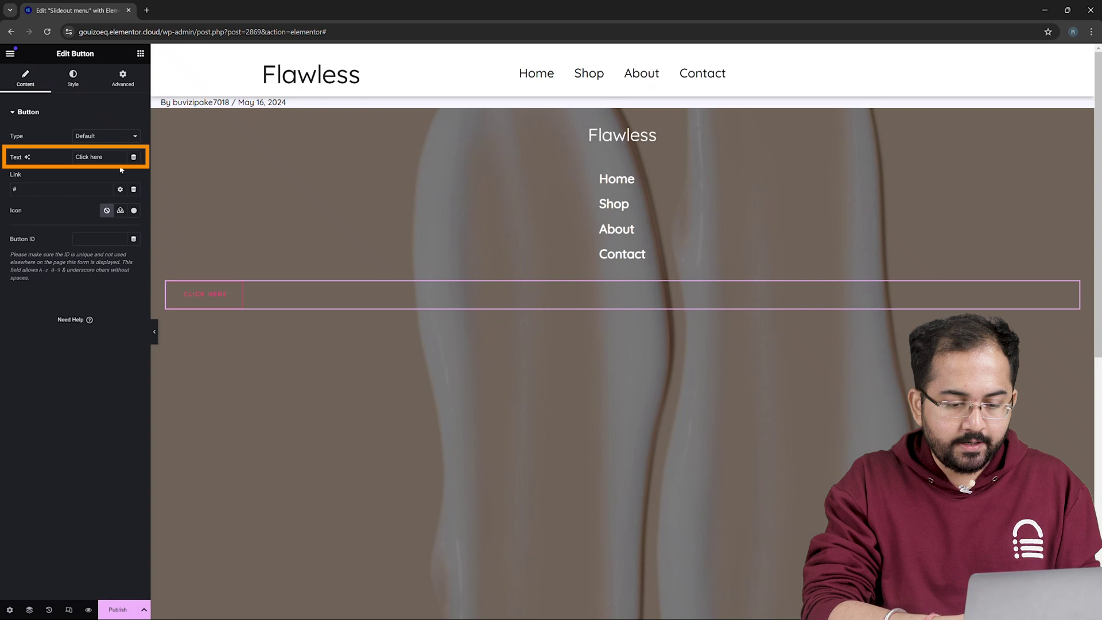
drag(112, 161, 63, 160)
key(Caps_Lock)
text(S)
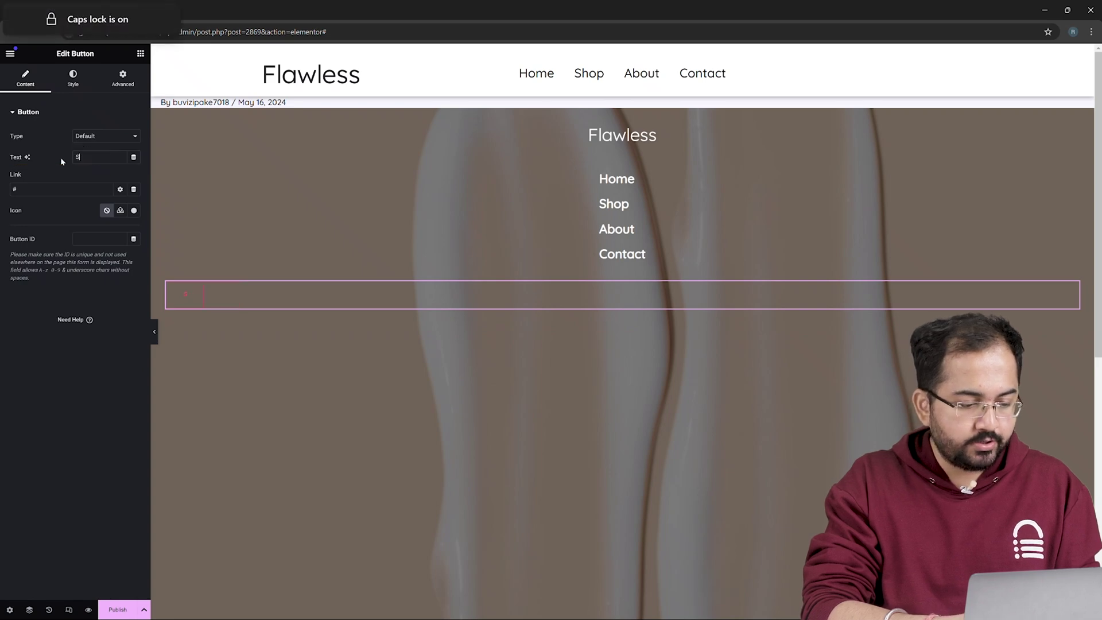
text(hop)
key(Caps_Lock)
text(Now)
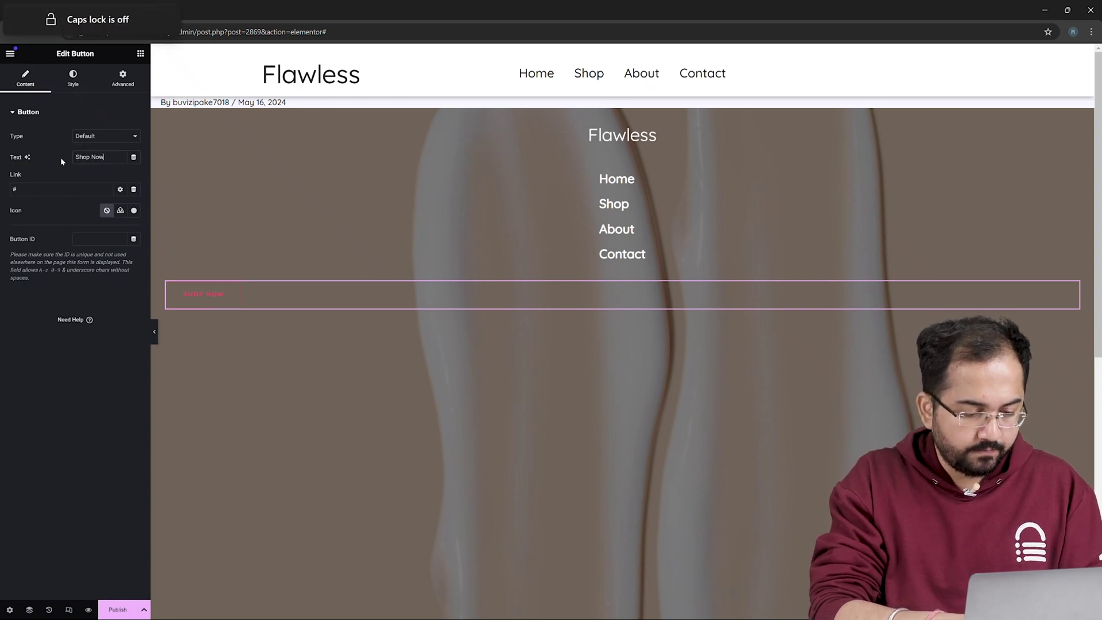
Centre the Shop Now button, make its text white, and set a solid border
click(76, 91)
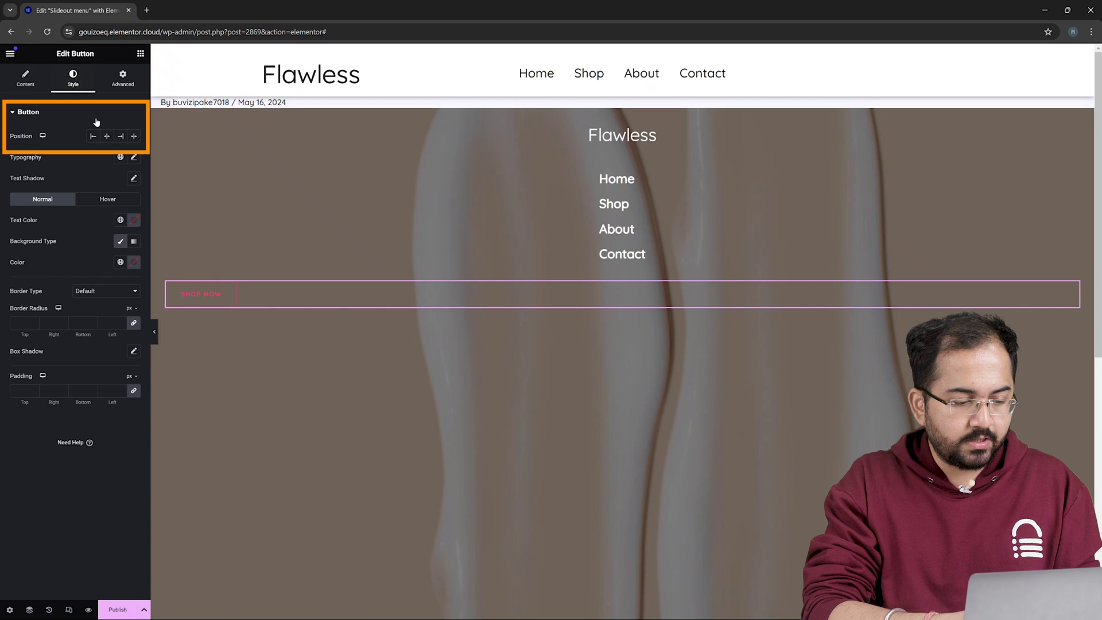
click(106, 138)
click(120, 219)
scroll(79, 287, down, 3)
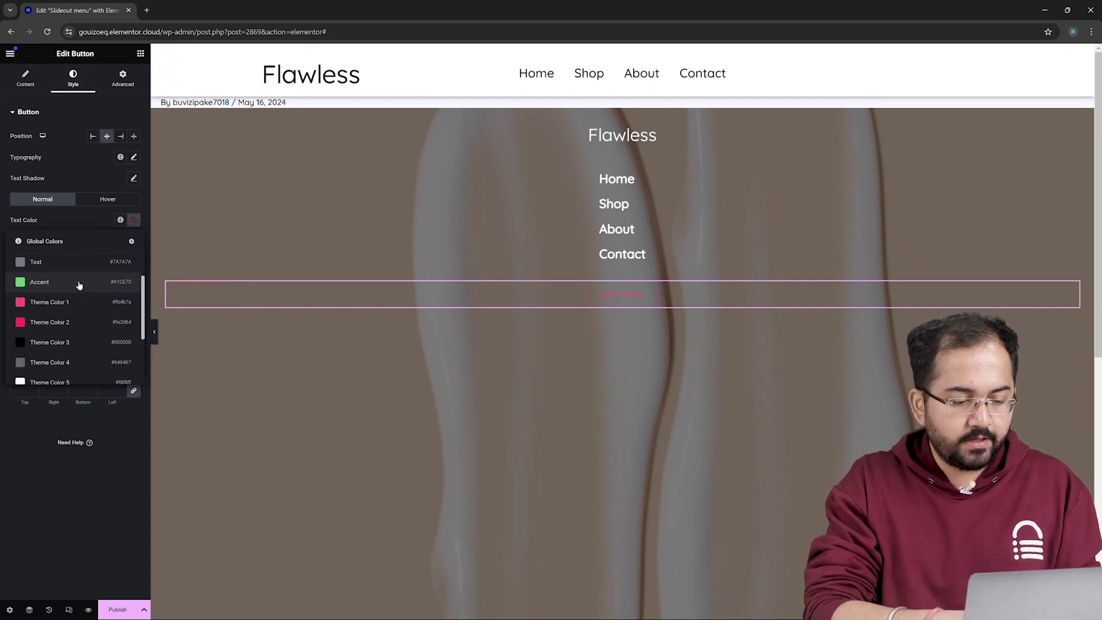
click(37, 310)
click(114, 290)
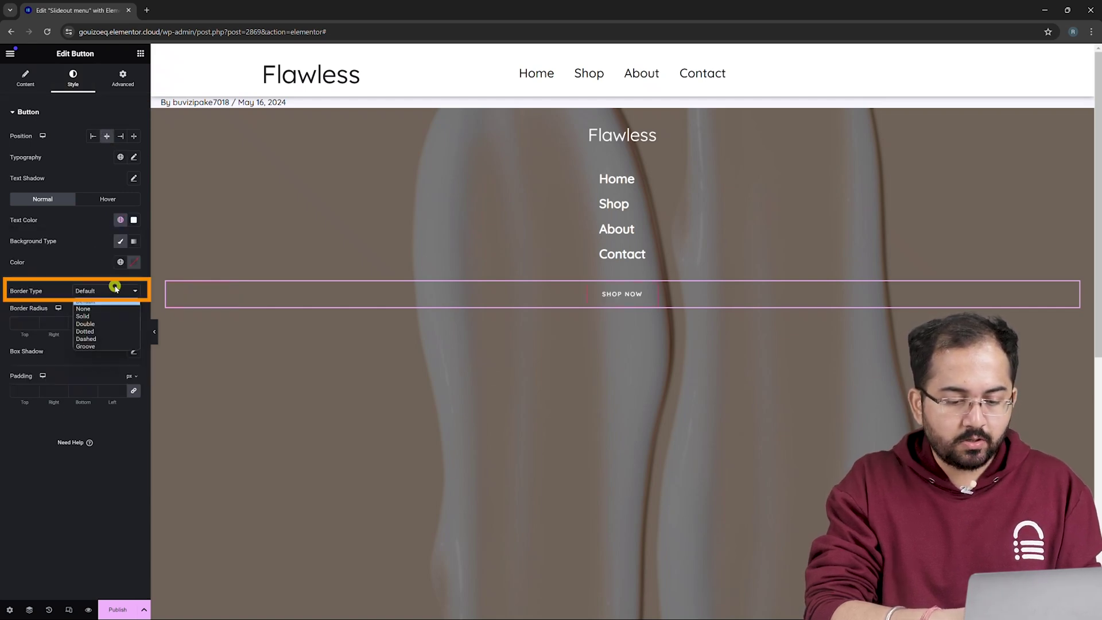
Give the SHOP NOW button a 2 px solid white border, 20 px padding and 60 px radius
click(92, 315)
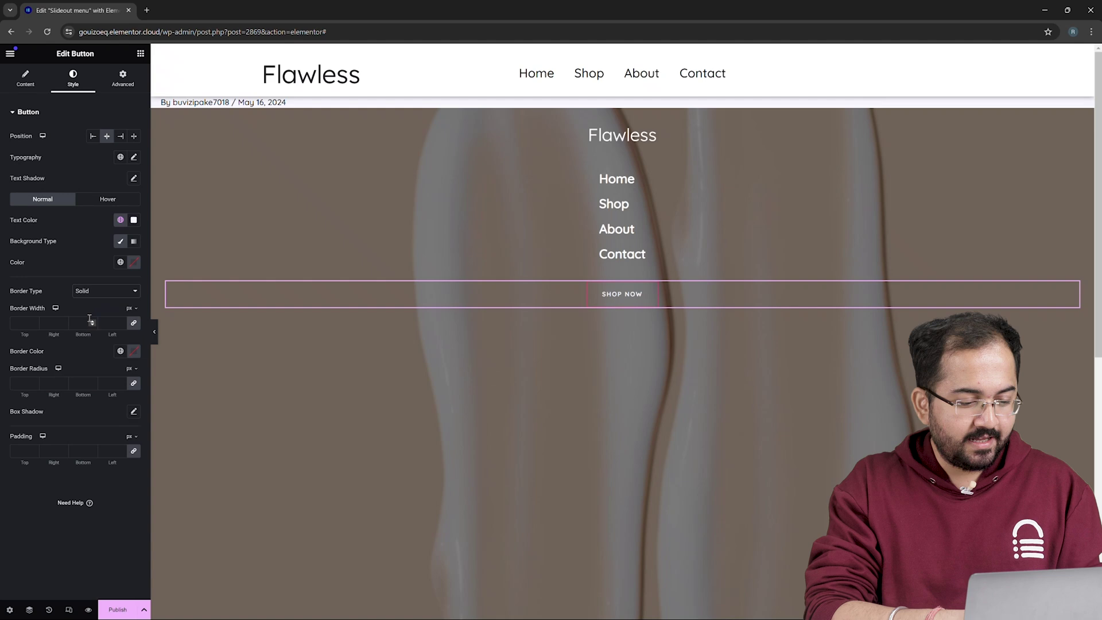
click(33, 322)
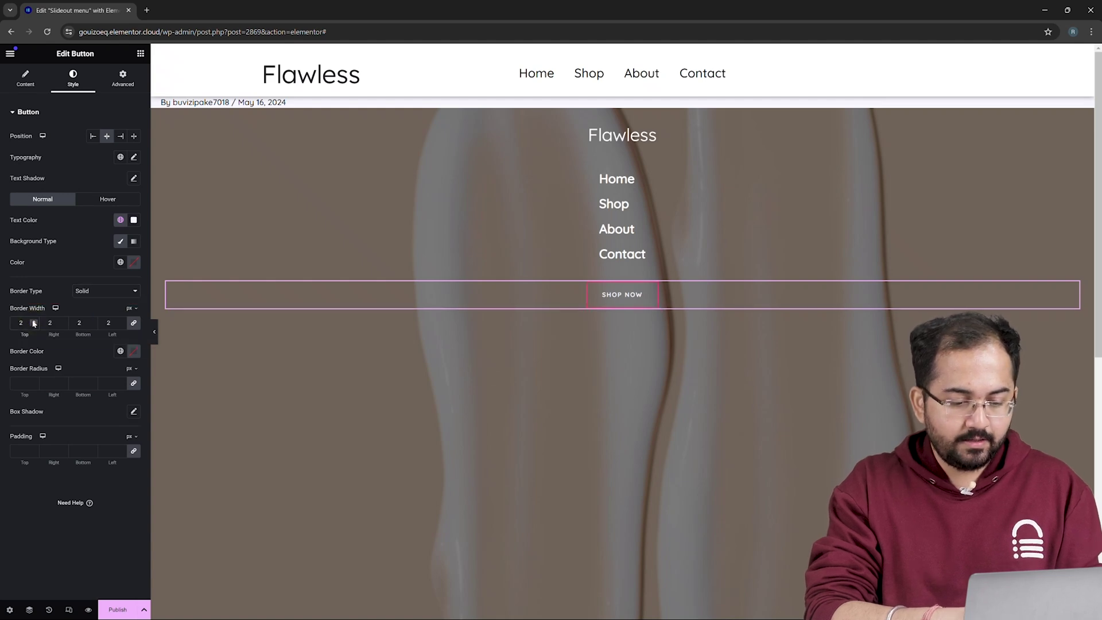
click(120, 351)
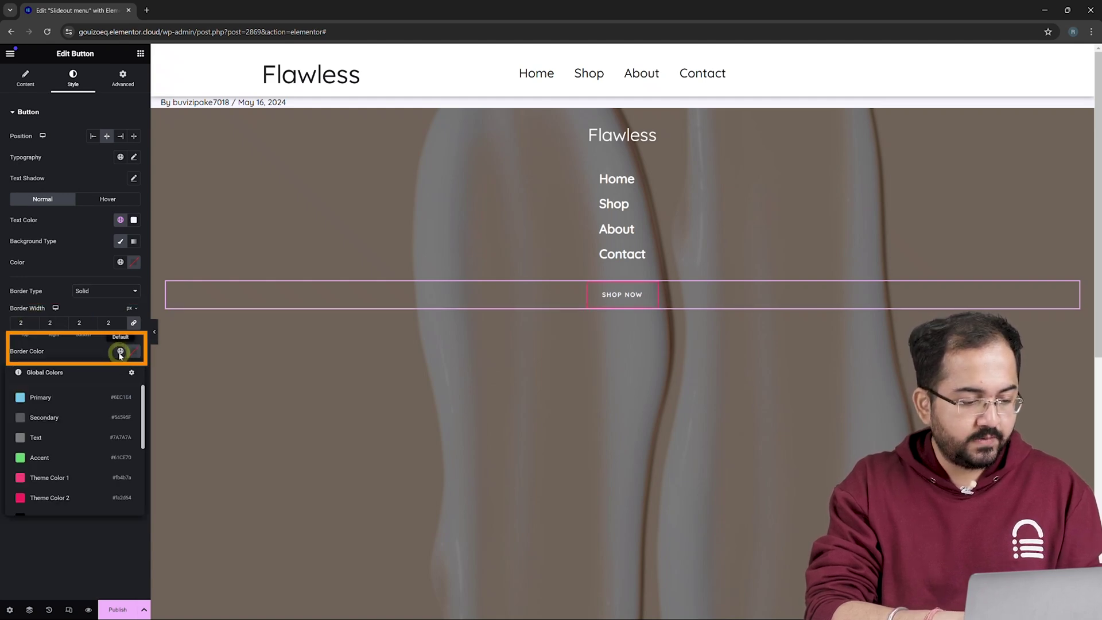
scroll(70, 481, down, 2)
click(70, 489)
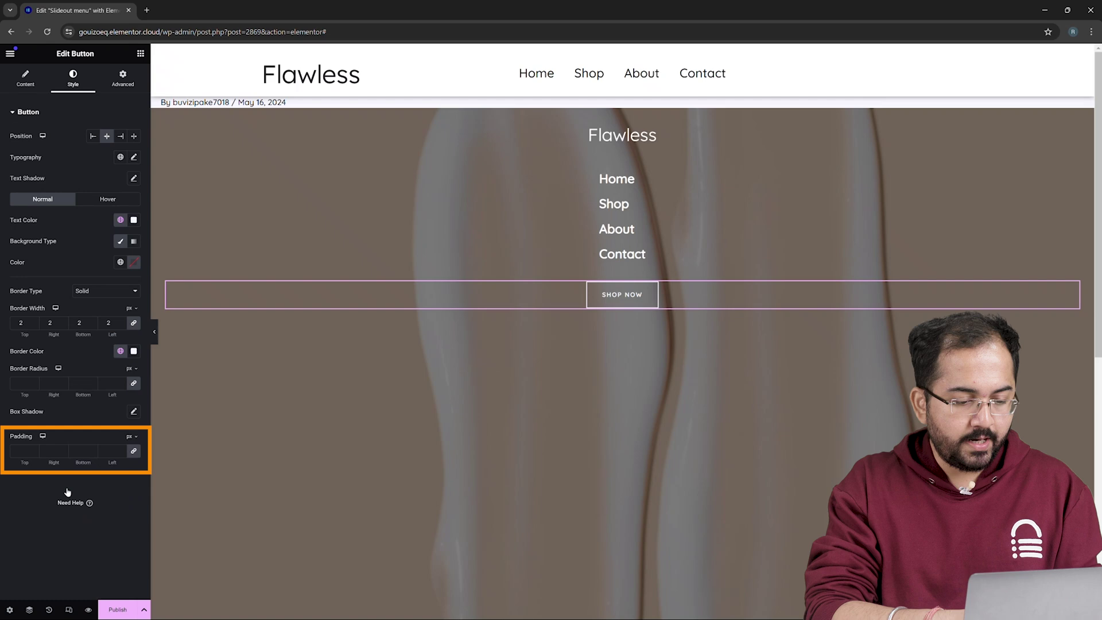
click(29, 451)
text(20)
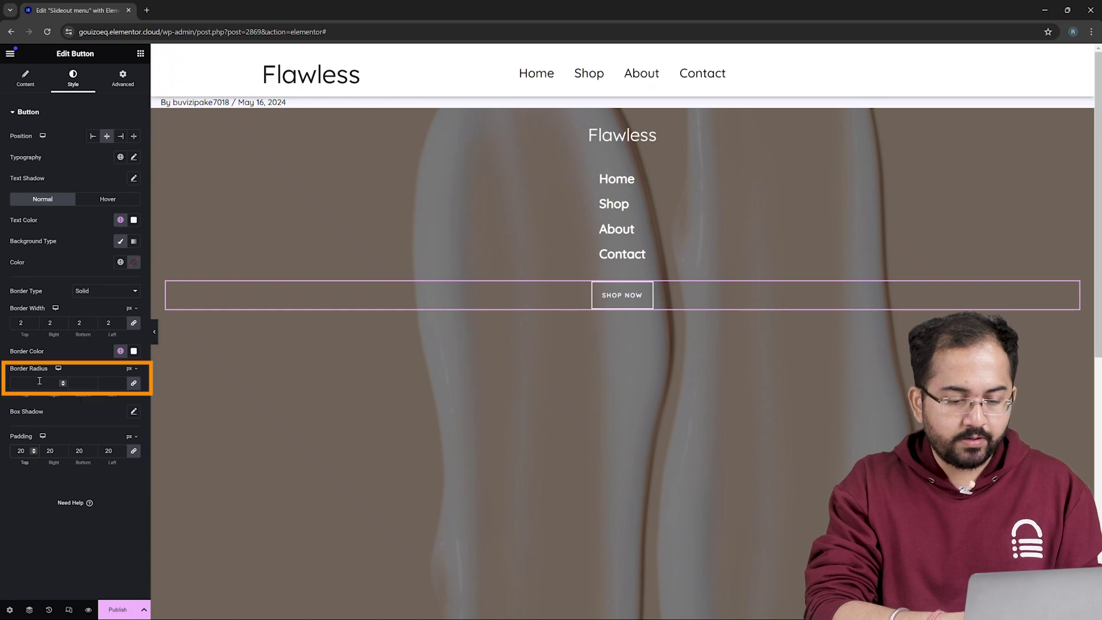
click(40, 380)
text(60)
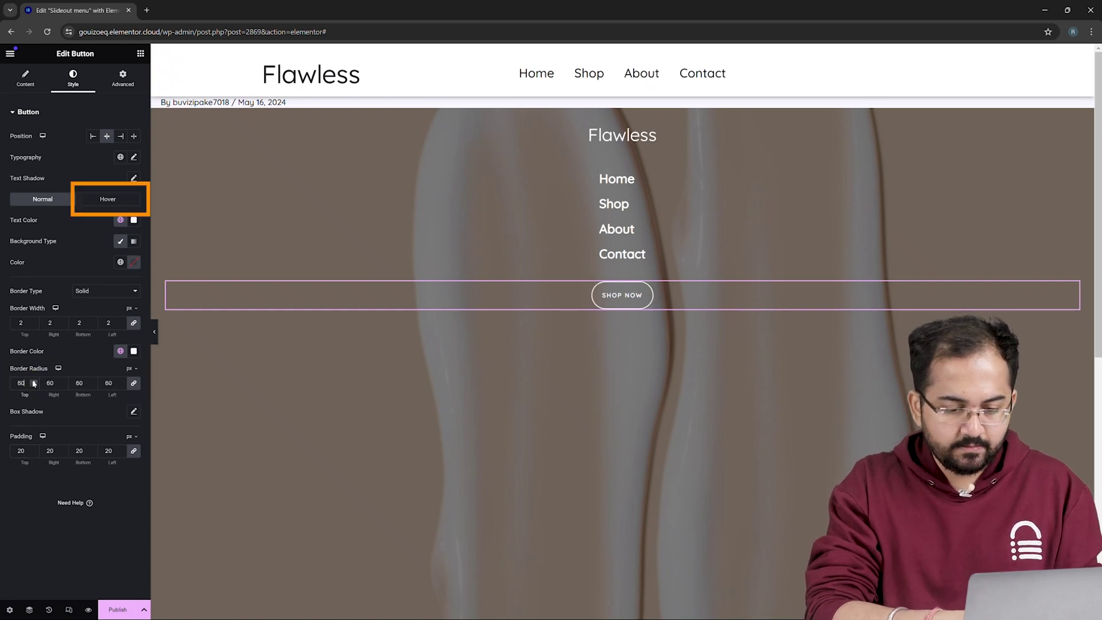
Set the button's hover style to black text on a white background, keeping the default hover animation
click(111, 200)
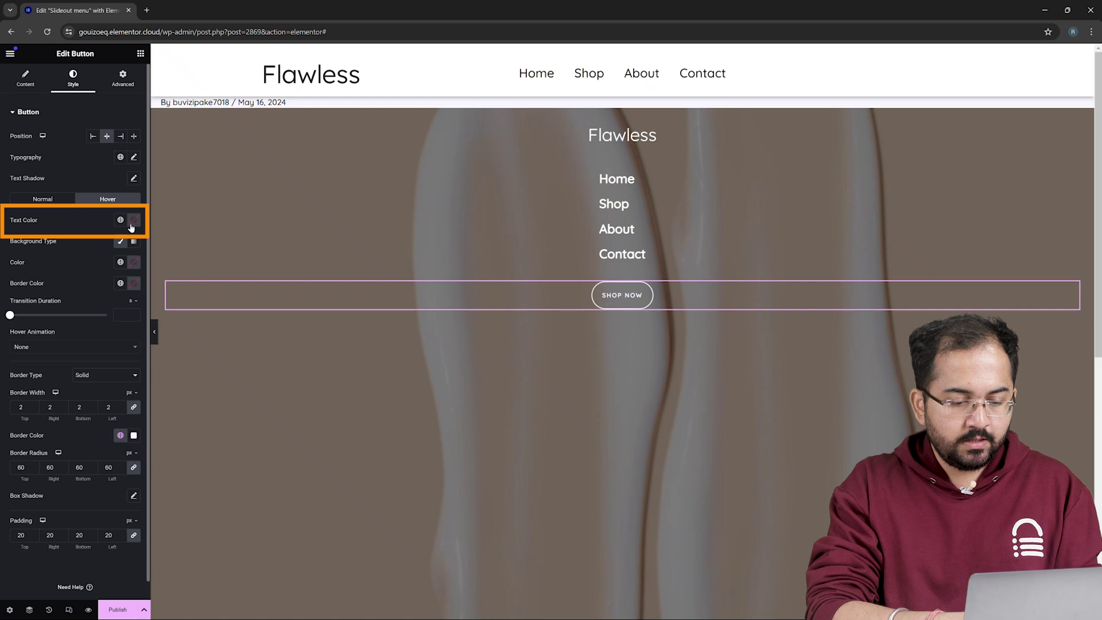
click(134, 220)
click(148, 335)
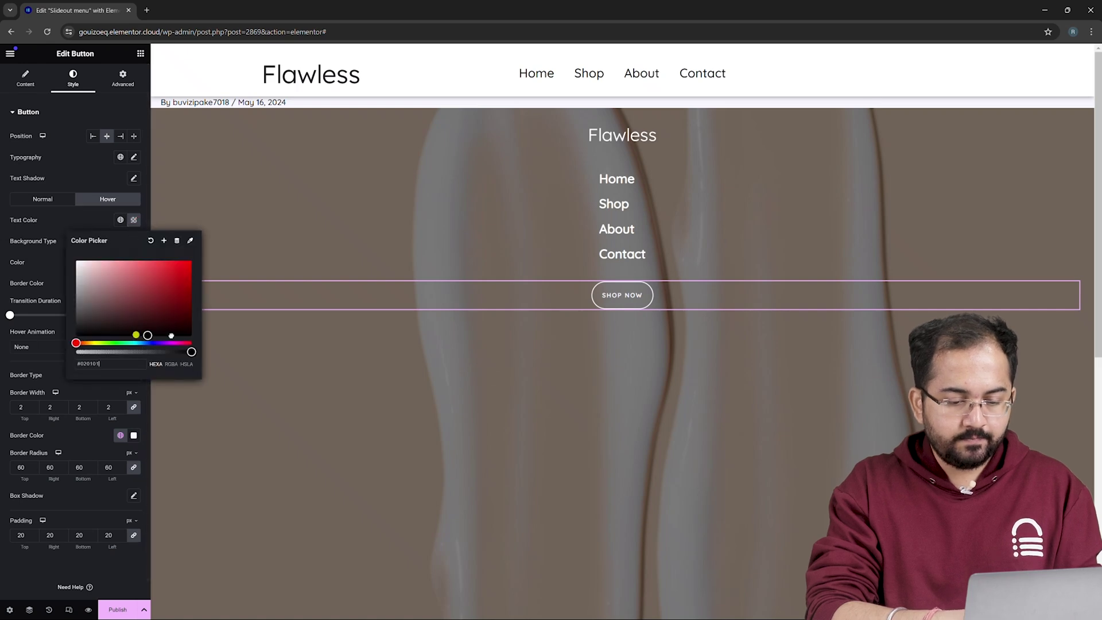
click(214, 342)
click(121, 262)
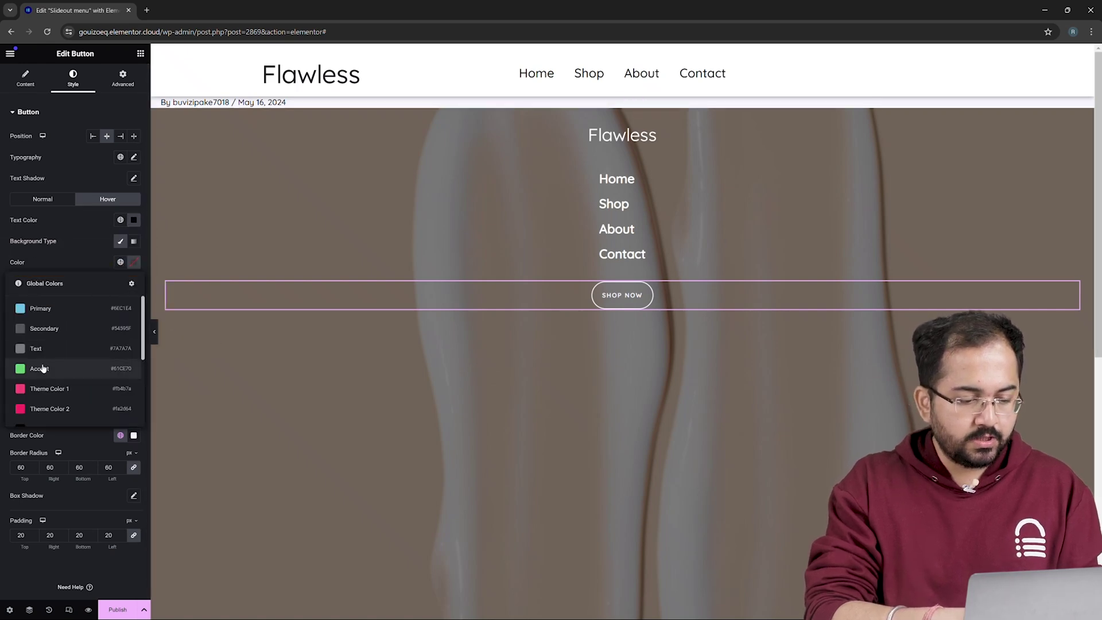
scroll(43, 370, down, 3)
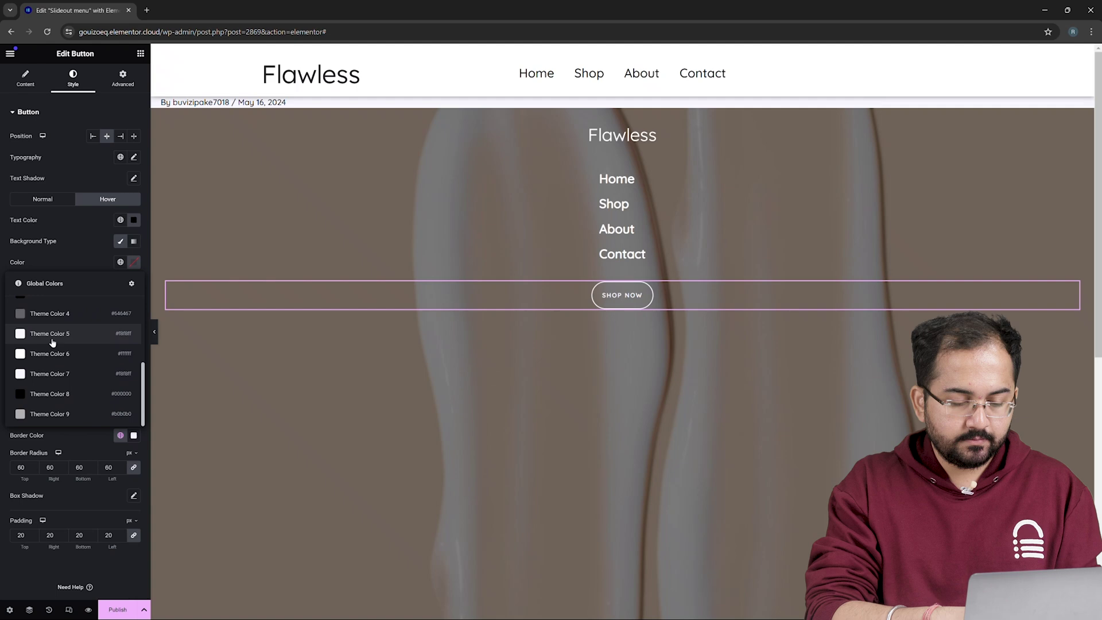
click(50, 341)
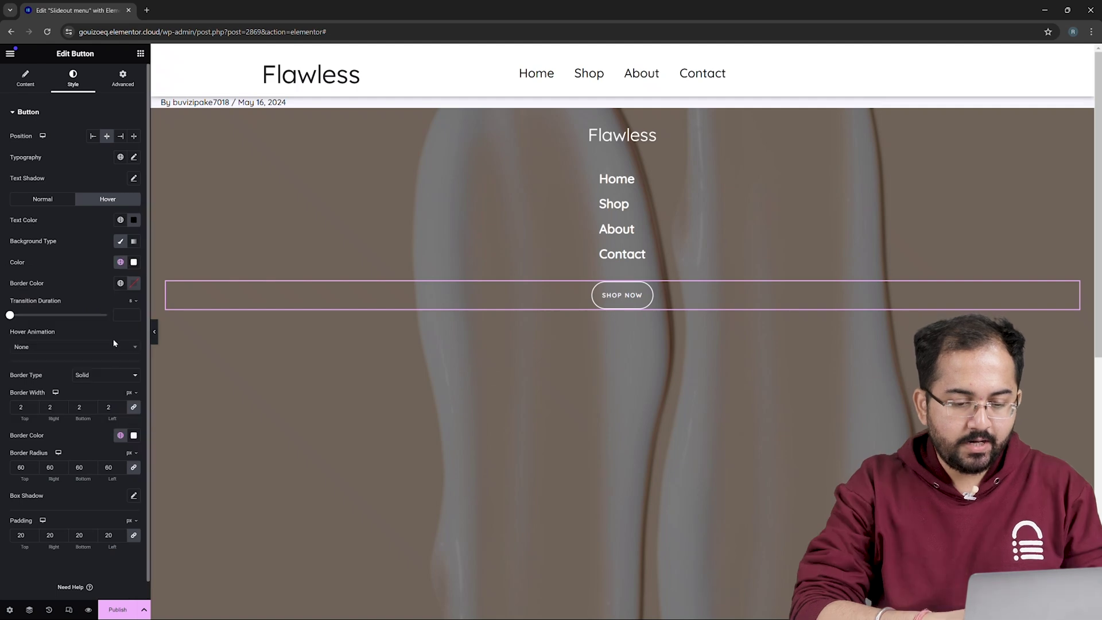
click(111, 379)
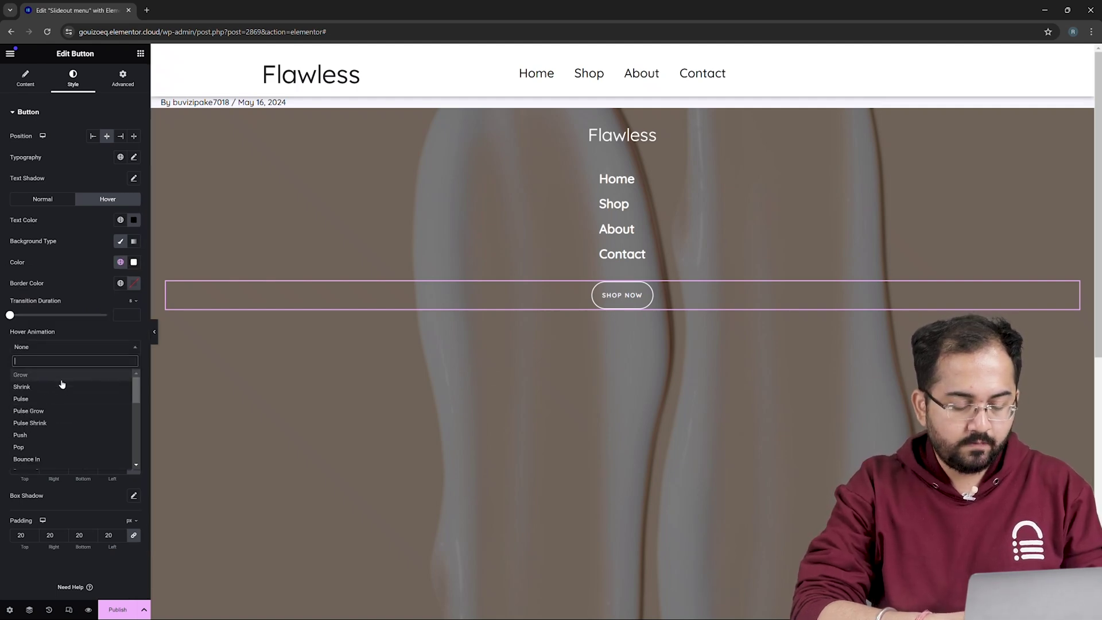
click(622, 345)
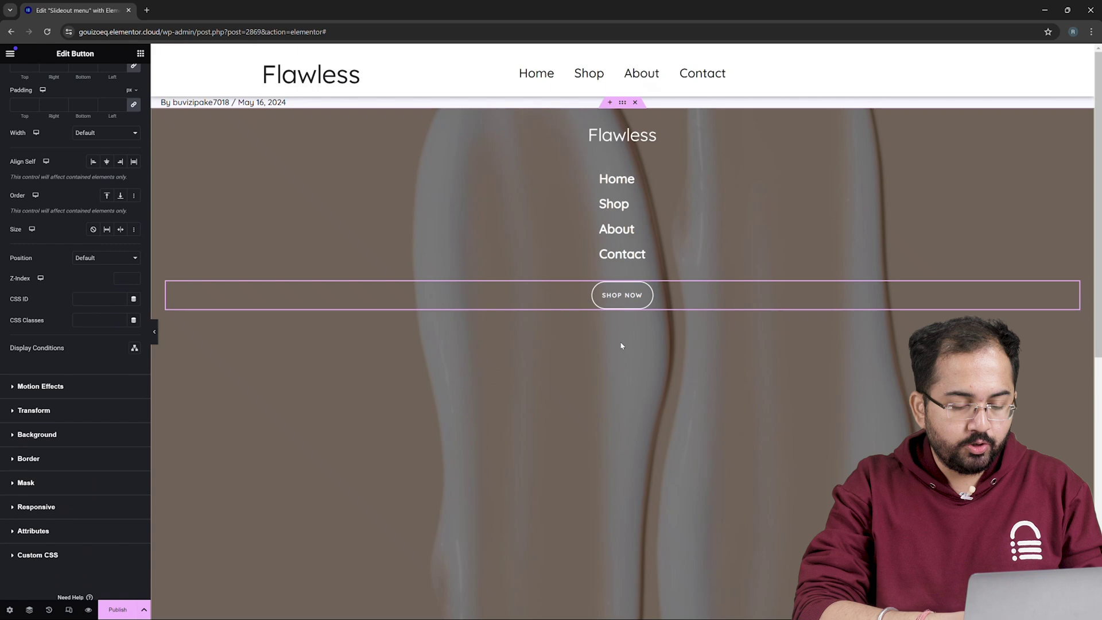
Add a new container below the button and drop a Social Icons widget into it
right_click(621, 346)
click(654, 392)
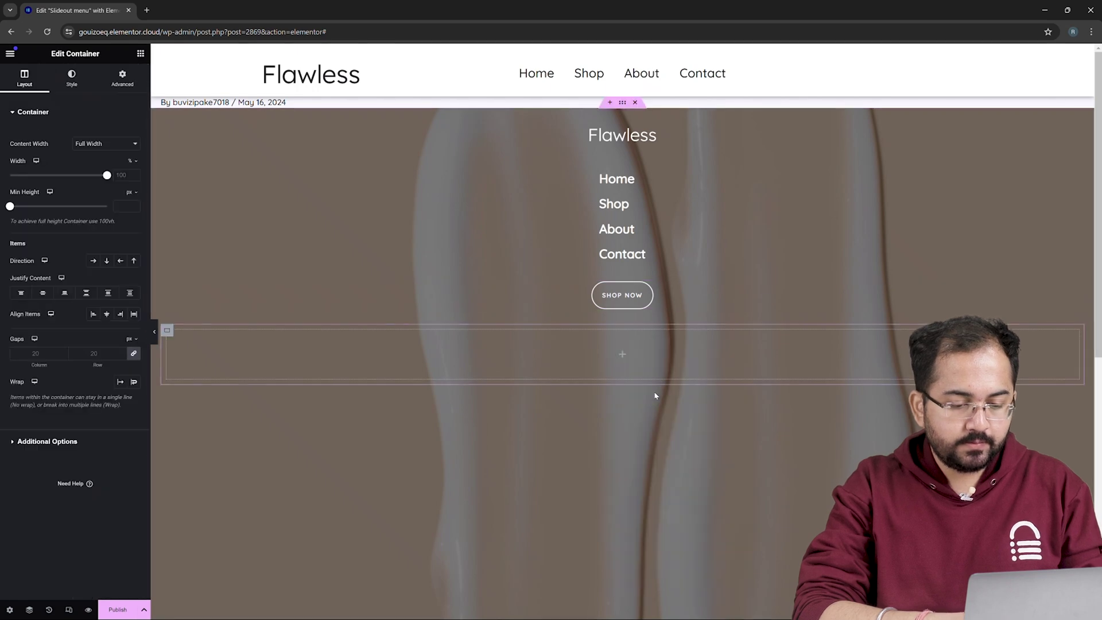
click(141, 53)
text(social)
drag(39, 134, 612, 354)
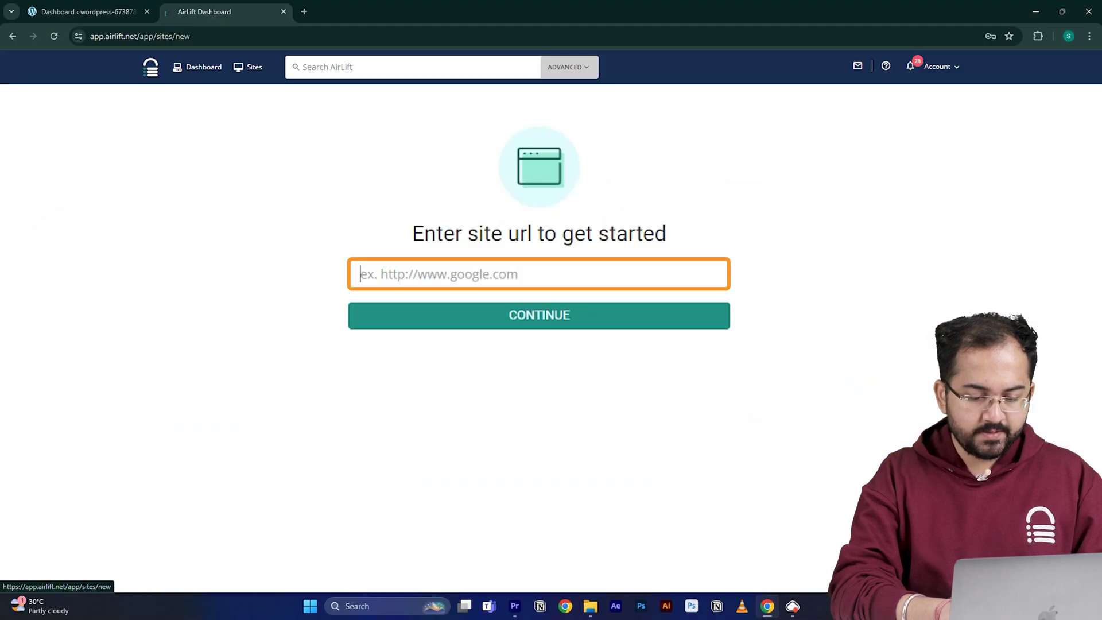
Submit the WordPress site's address to AirLift and review the 56 vs 98 performance scores
text(https://wordpress-673878-4448699.cloudwaysapps.com/)
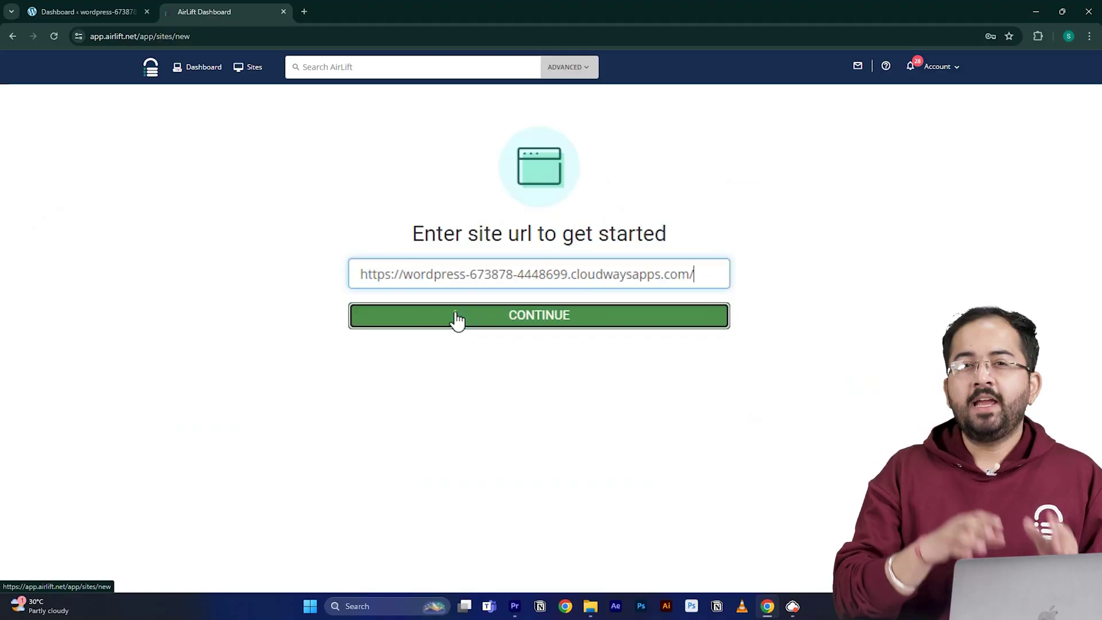
click(455, 318)
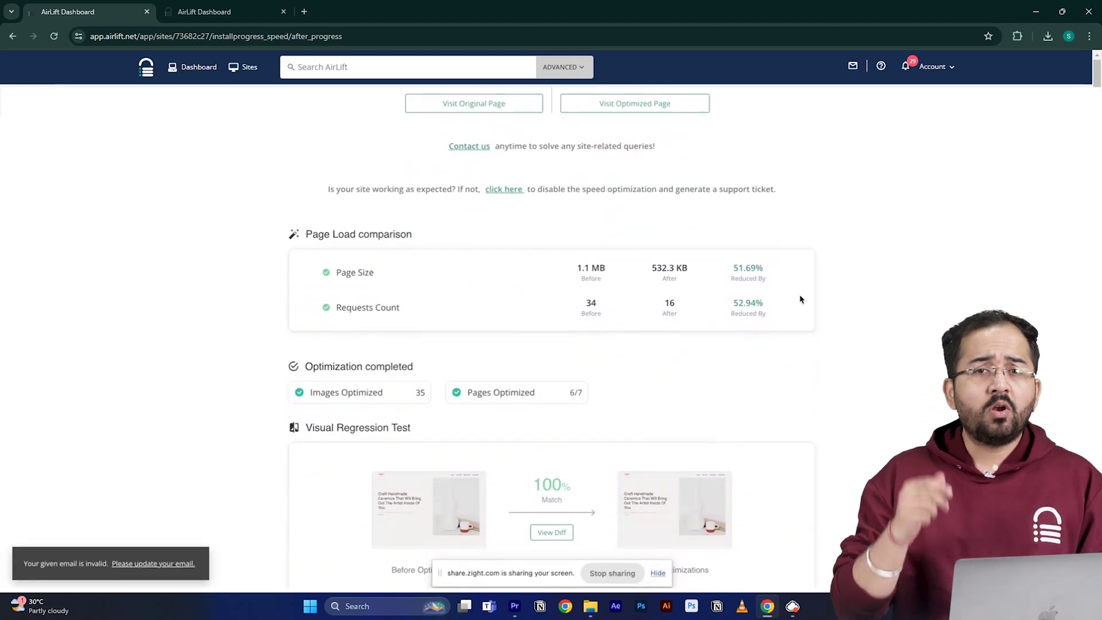
scroll(801, 298, down, 1)
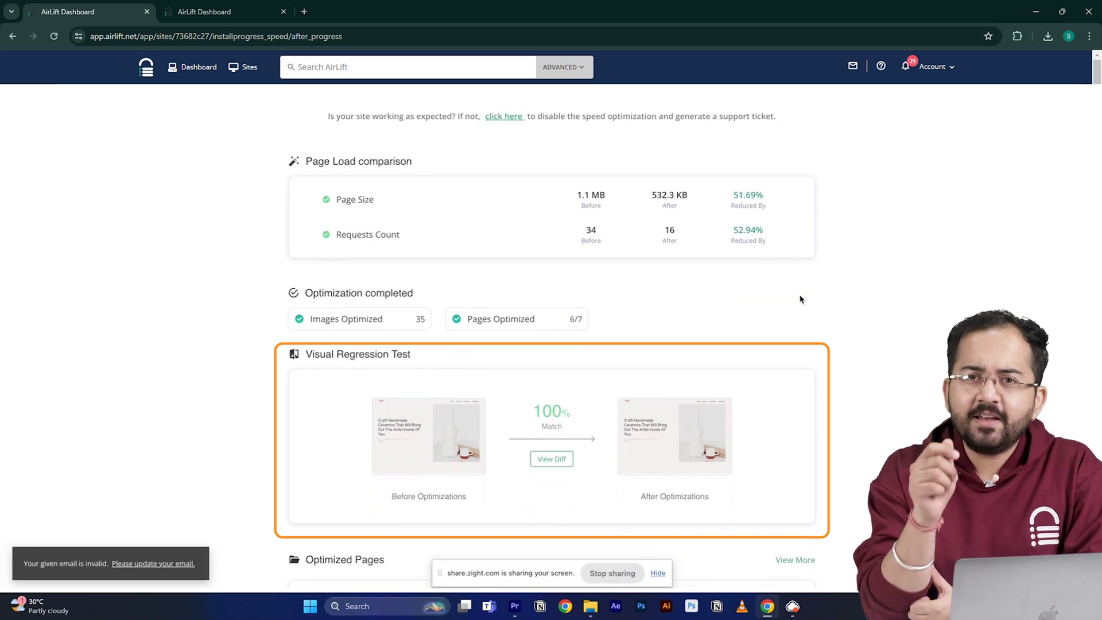
scroll(801, 298, up, 5)
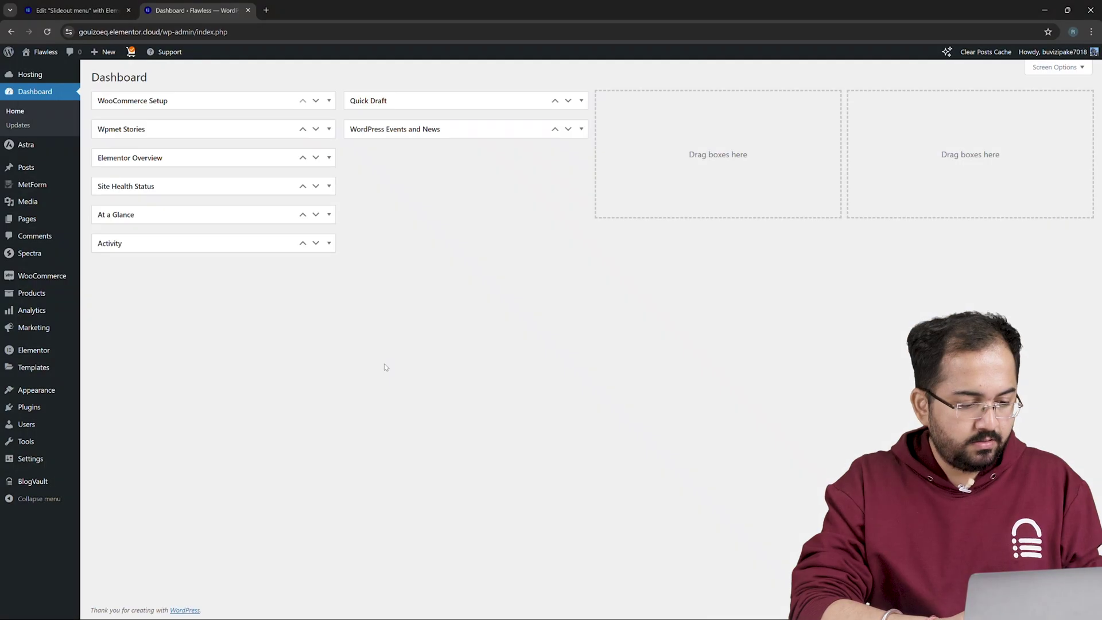
Open the site header template from the Theme Builder for editing in a new tab
mouse_move(40, 368)
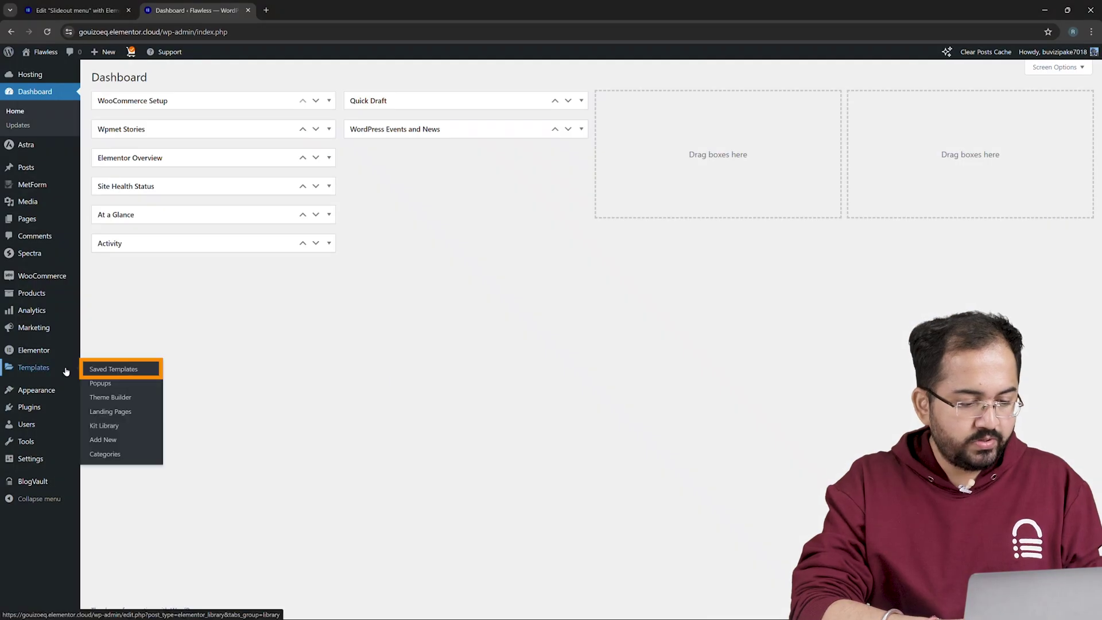
click(98, 370)
right_click(36, 382)
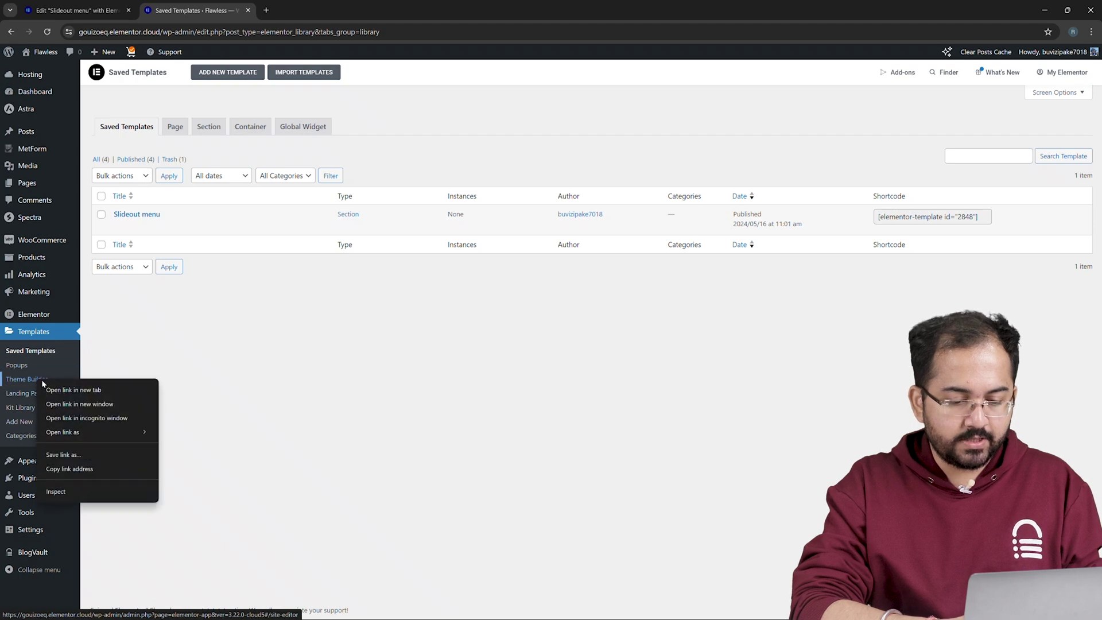
click(63, 387)
key(ctrl+Tab)
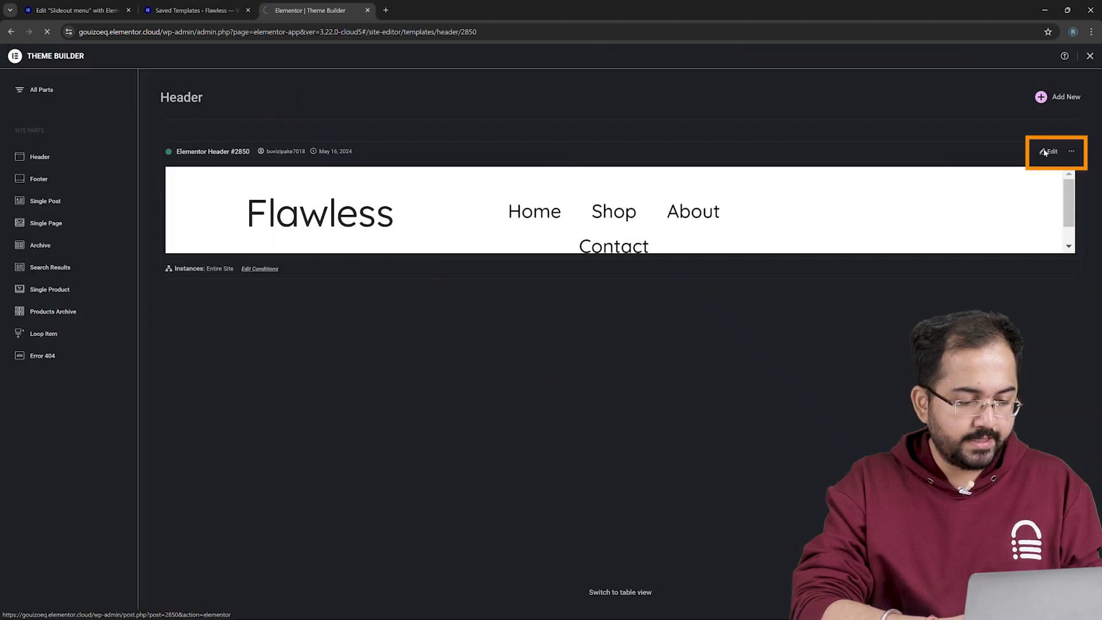
click(1044, 152)
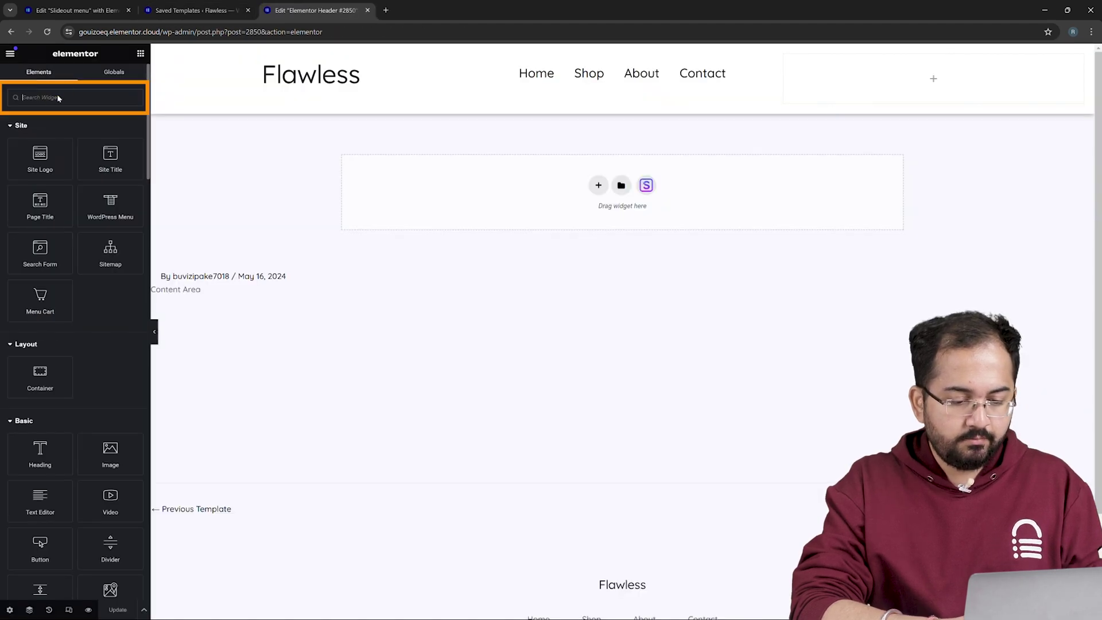
Place an HTML widget in the header's right area and paste in the hamburger menu code
key(Caps_Lock)
text(HTML)
key(Caps_Lock)
drag(40, 133, 905, 77)
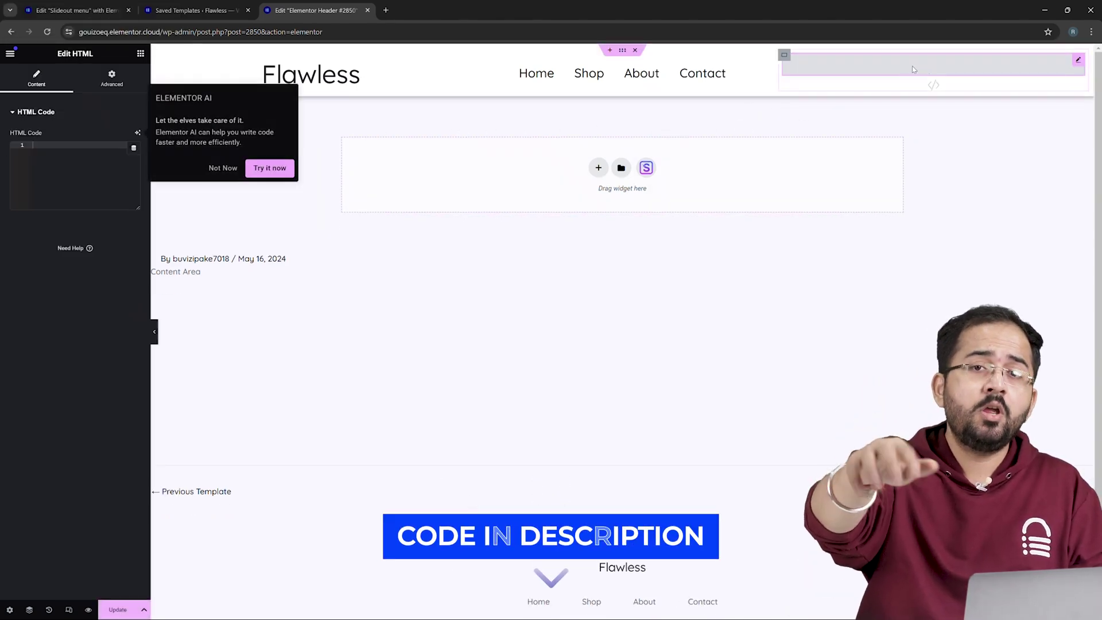
click(46, 147)
right_click(47, 148)
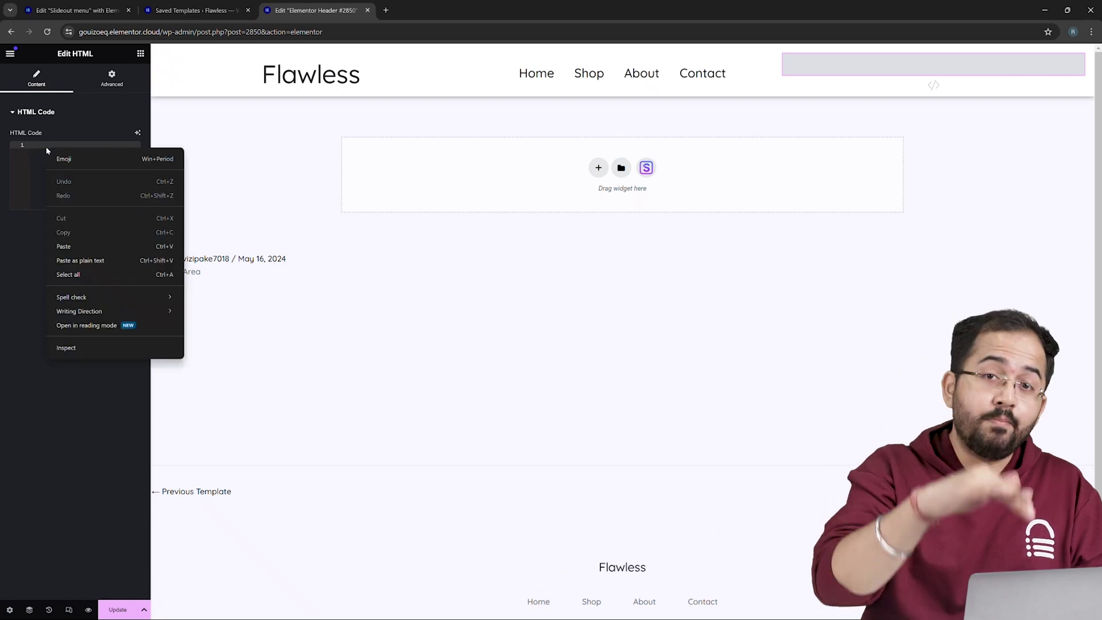
click(64, 246)
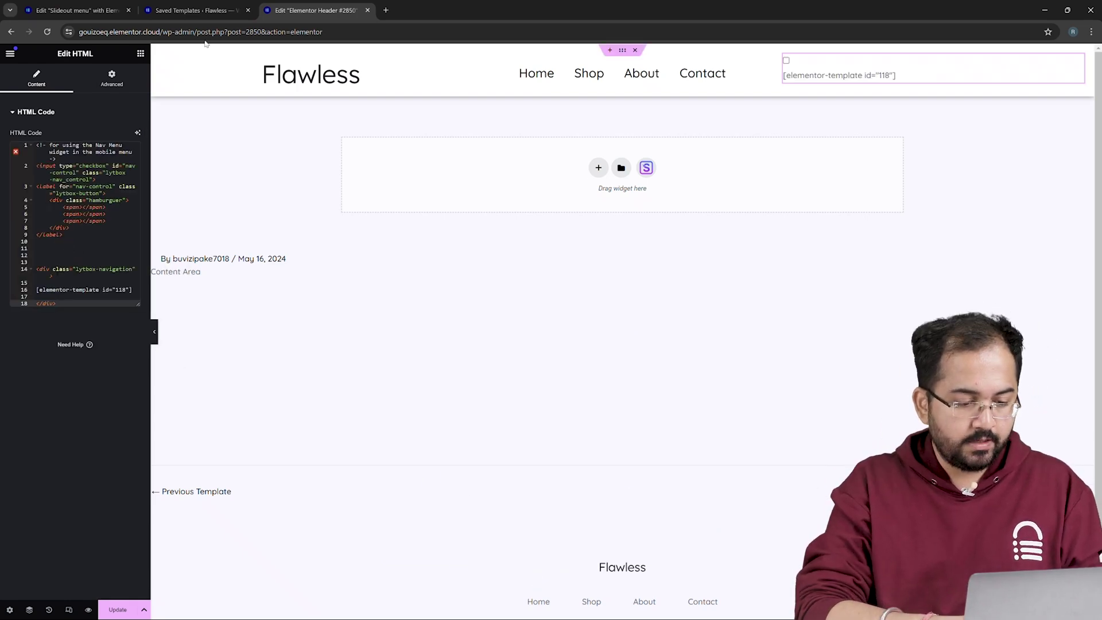
Replace the placeholder on line 16 with the Slideout menu shortcode [elementor-template id="2848"]
click(212, 12)
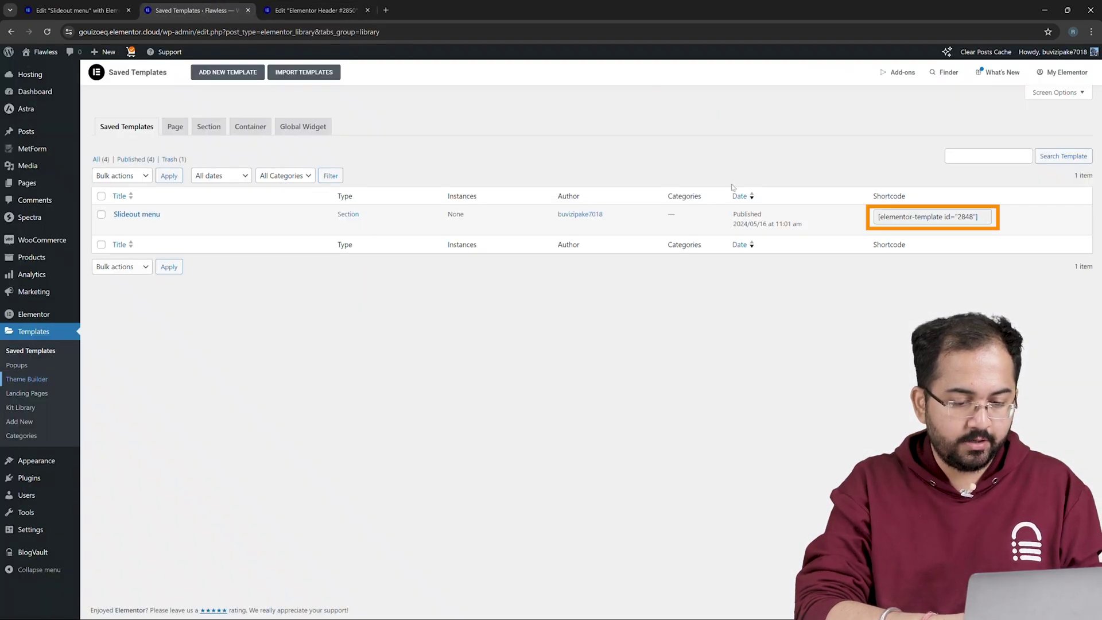
click(875, 218)
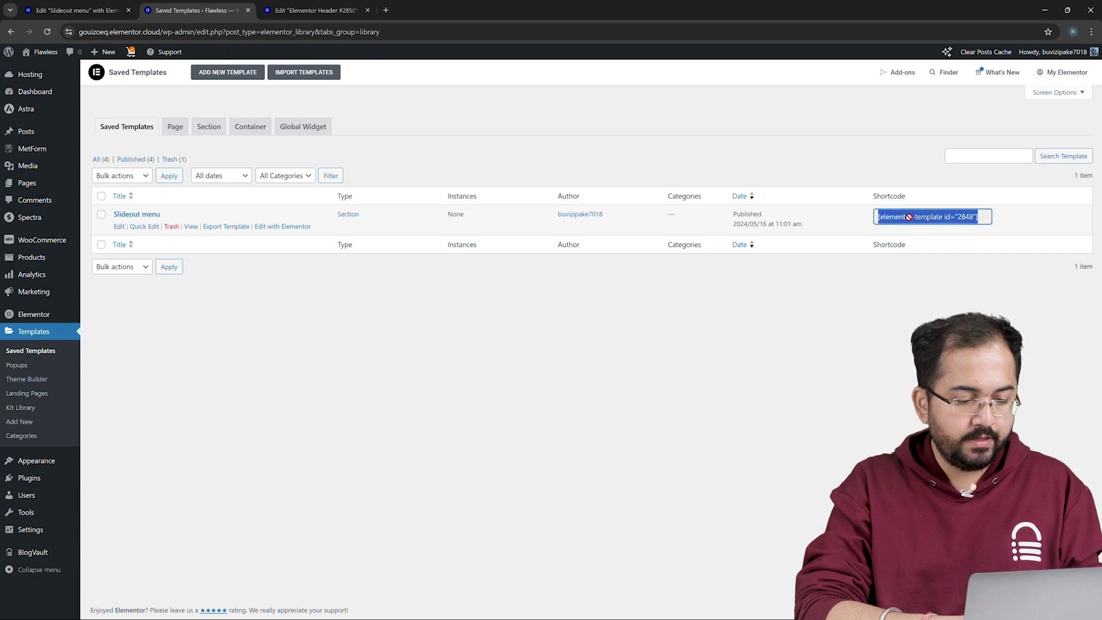
right_click(910, 217)
click(885, 224)
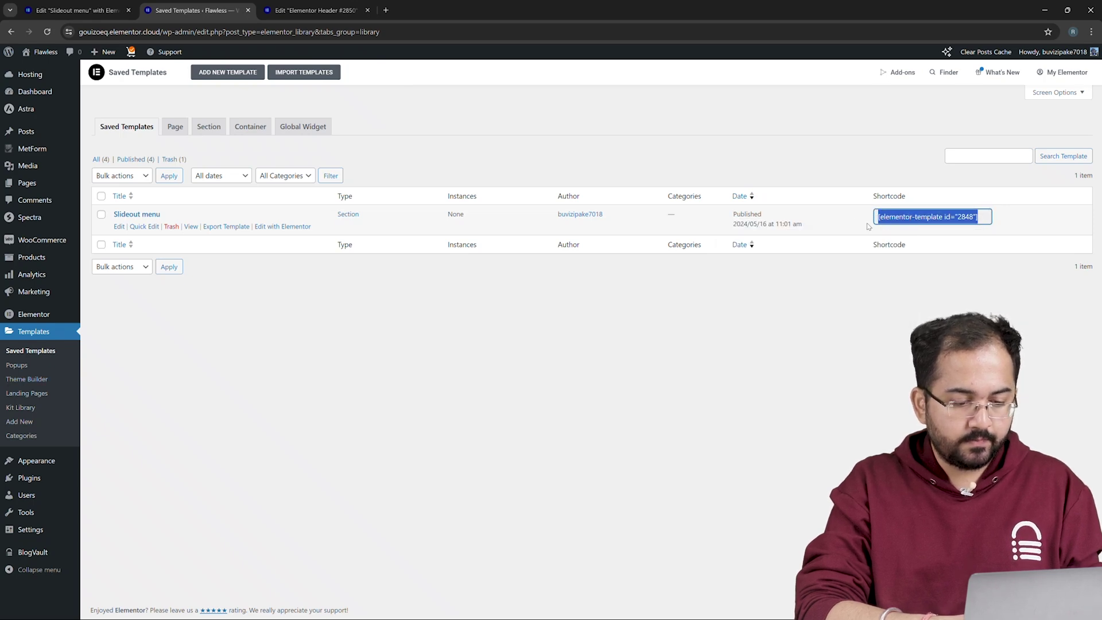
click(289, 4)
drag(132, 289, 34, 289)
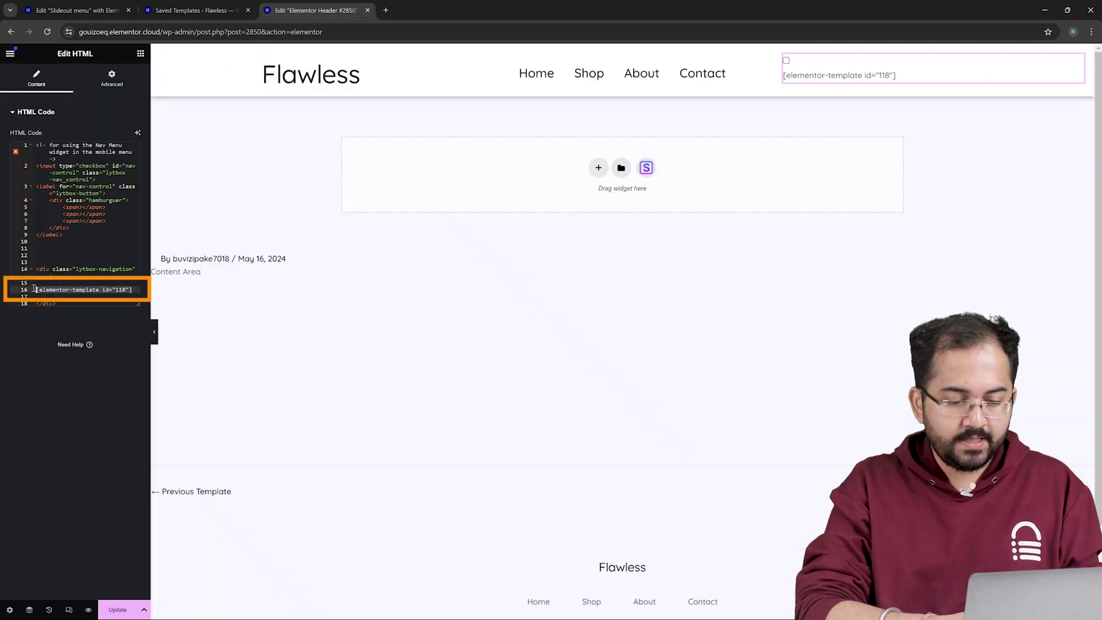
right_click(52, 291)
click(68, 348)
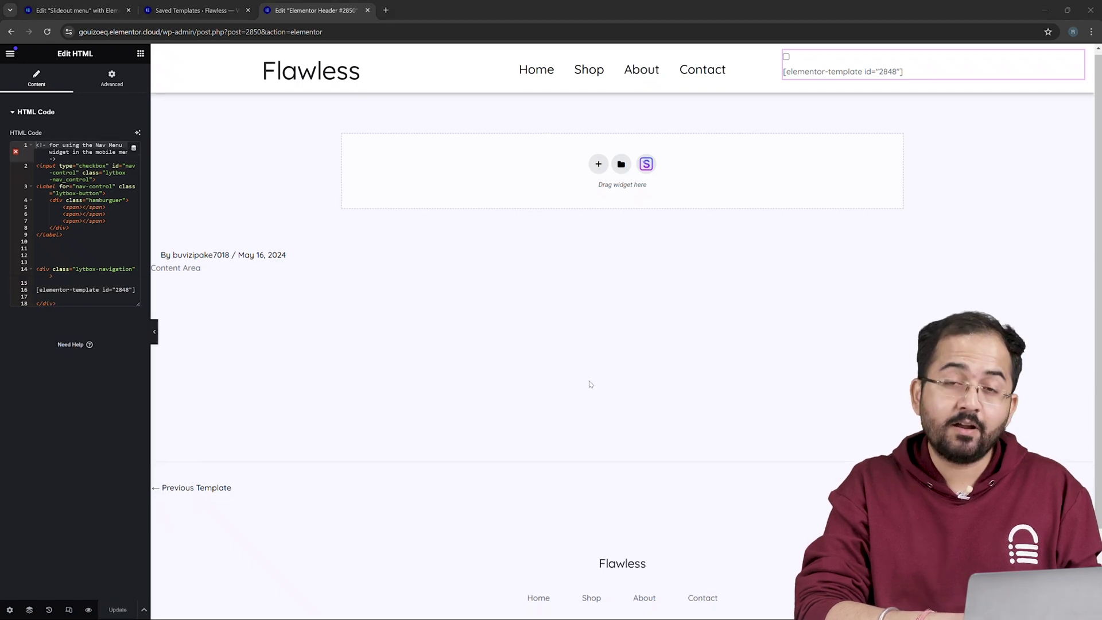
Paste the slide-out menu CSS into Additional CSS, correct the selector to .elementor-2848, and publish
key(ctrl+shift+Tab)
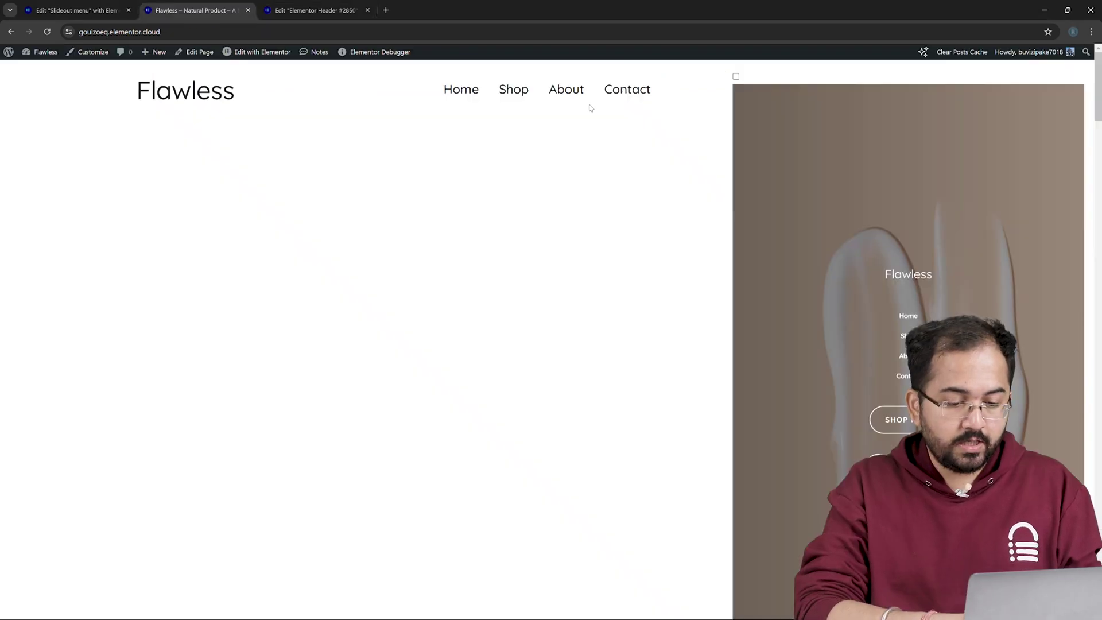
click(104, 53)
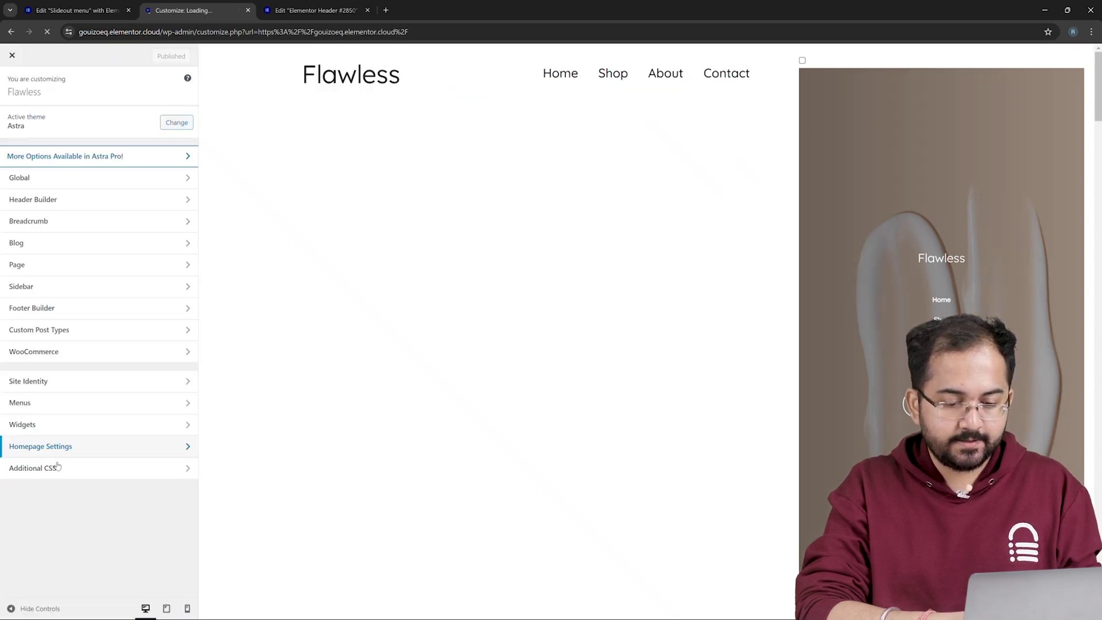
click(57, 466)
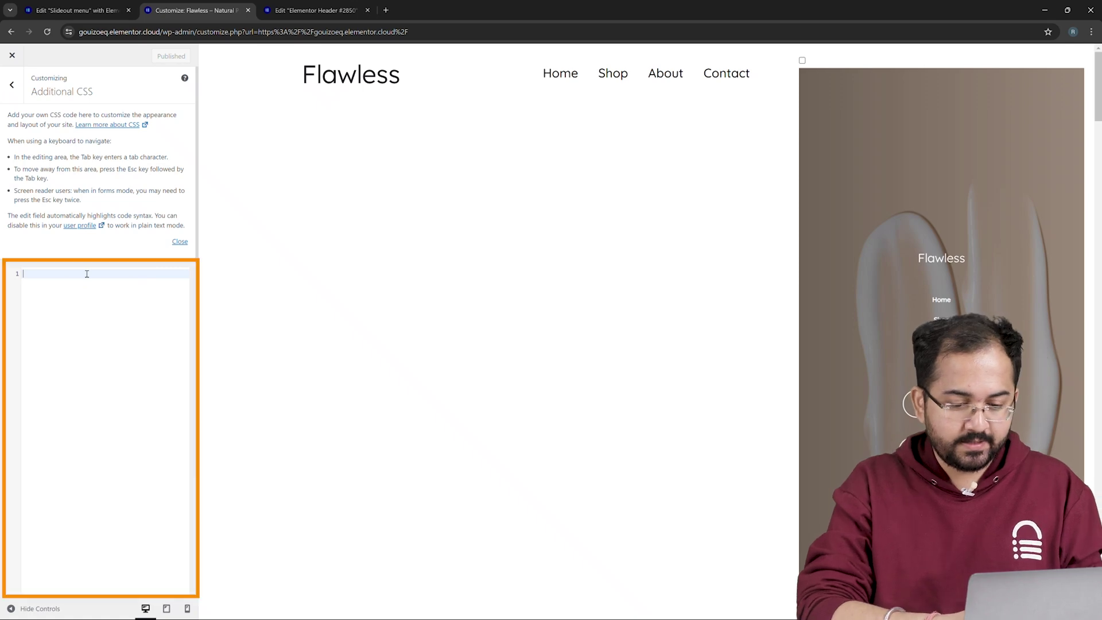
key(ctrl+v)
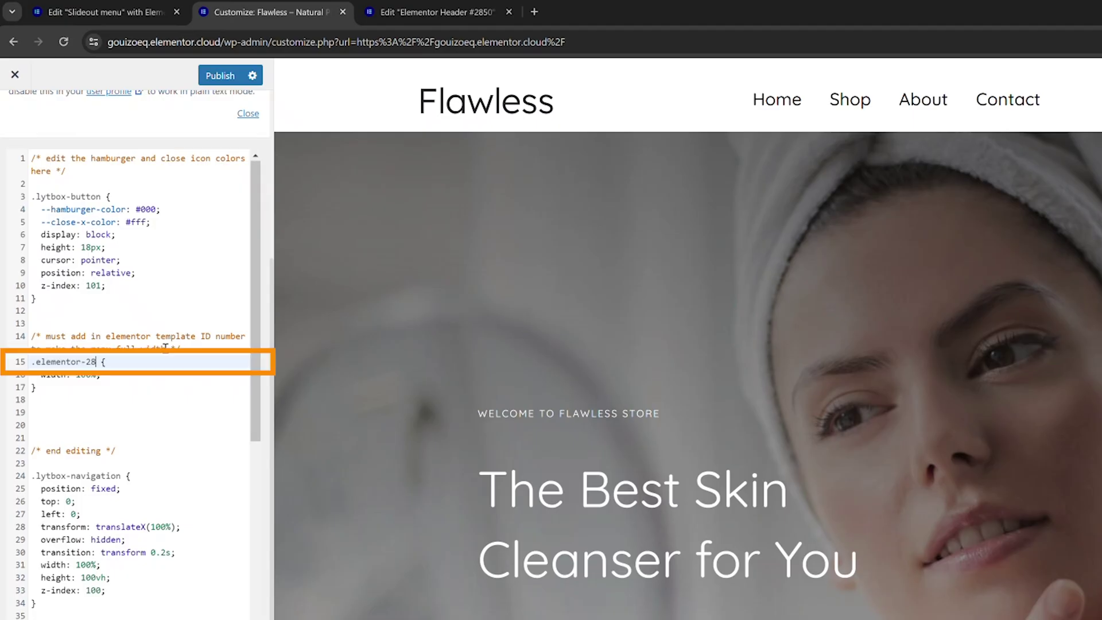
text(48 {)
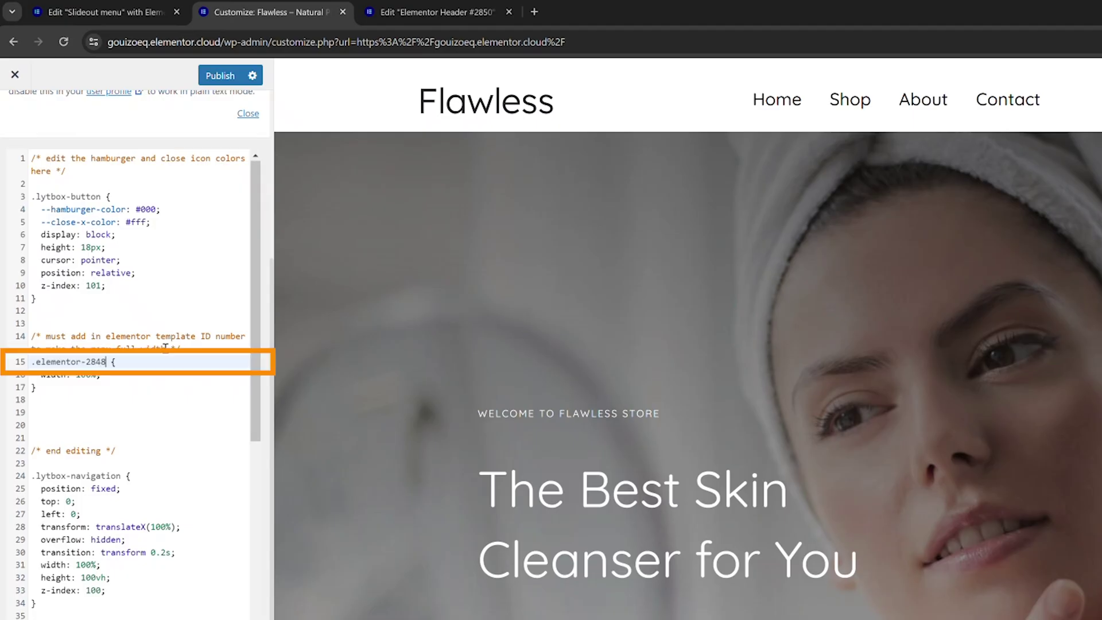
click(216, 384)
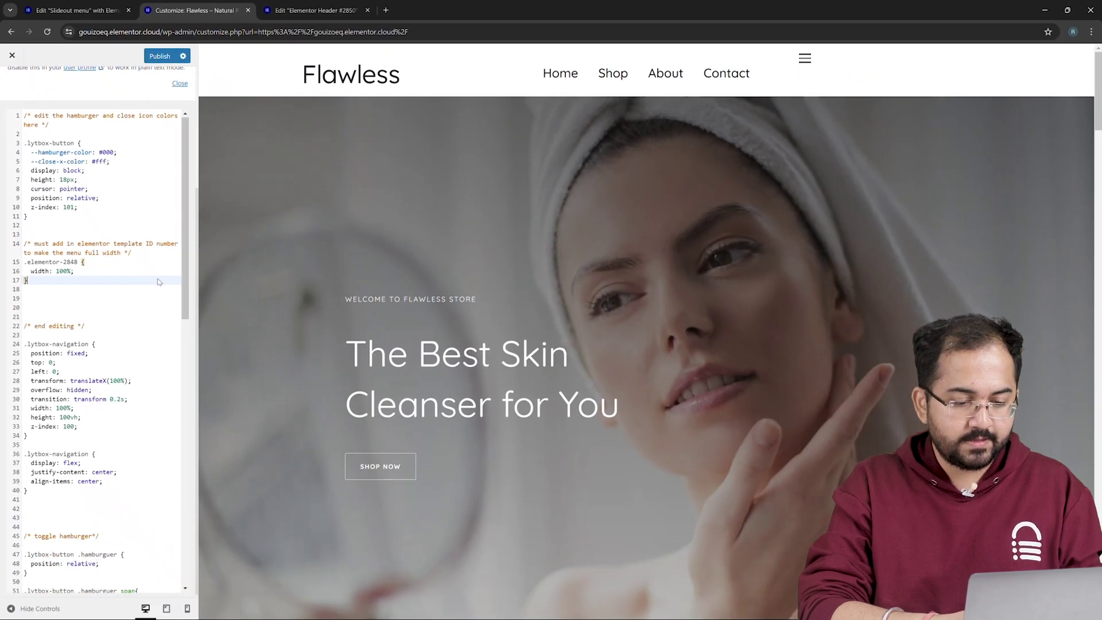
click(148, 56)
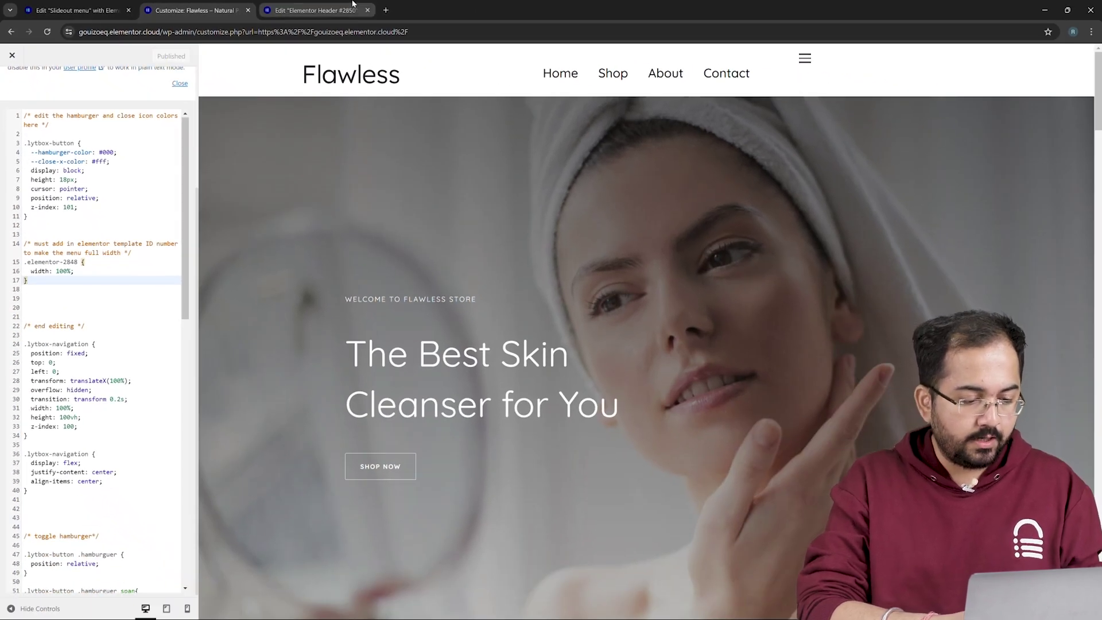
Give the hamburger HTML widget a 15 px margin and show the WordPress Menu's responsive visibility options
click(315, 10)
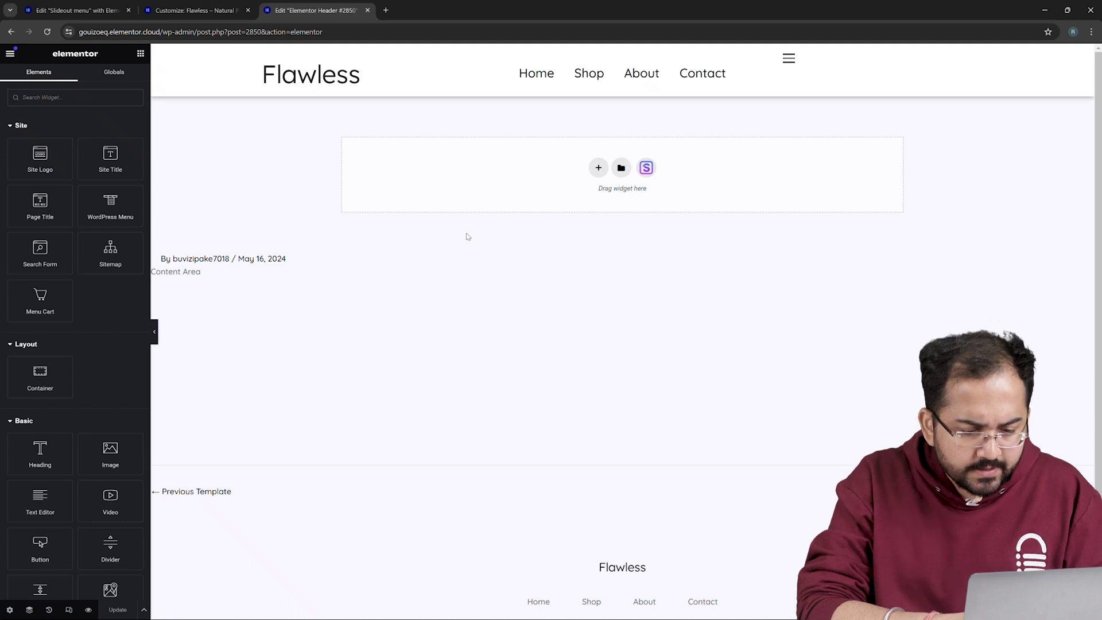
click(796, 63)
click(112, 78)
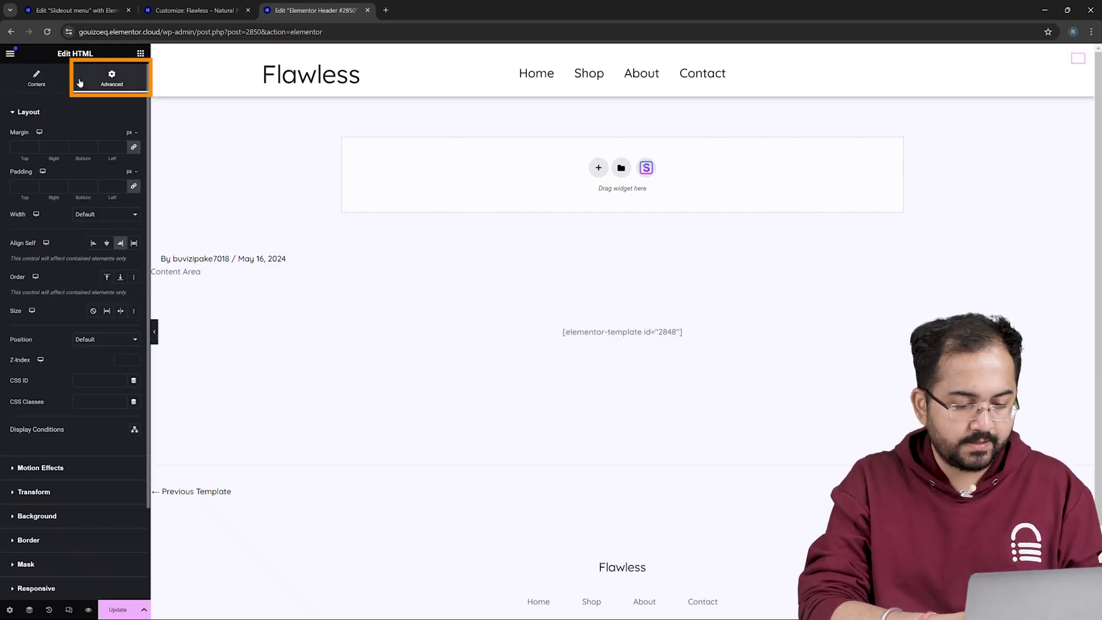
click(37, 147)
text(13)
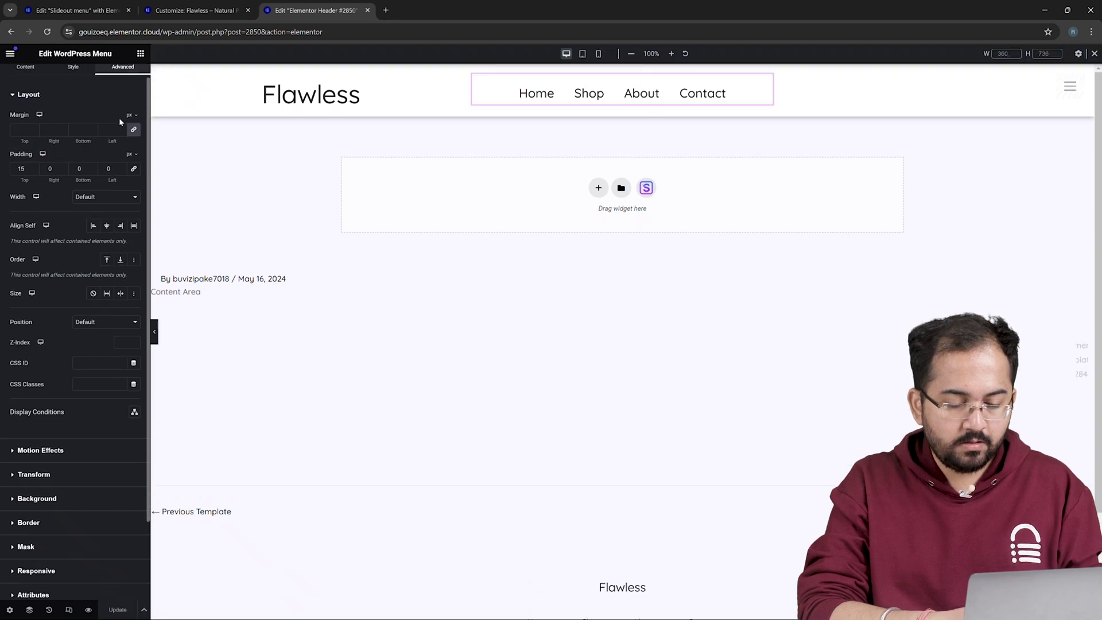
scroll(99, 185, down, 2)
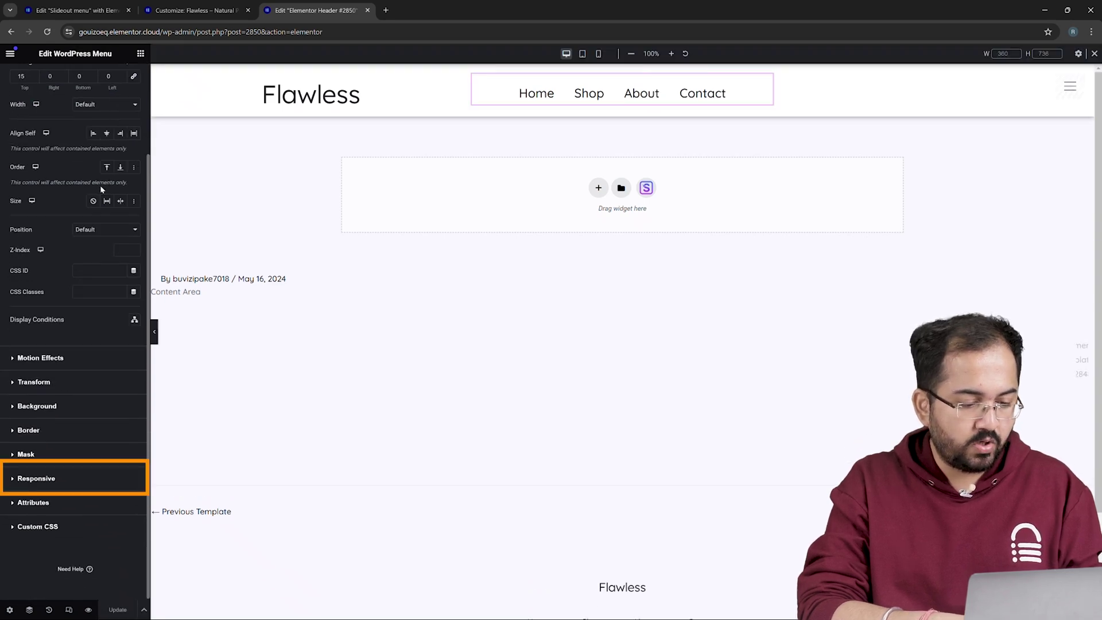
click(53, 477)
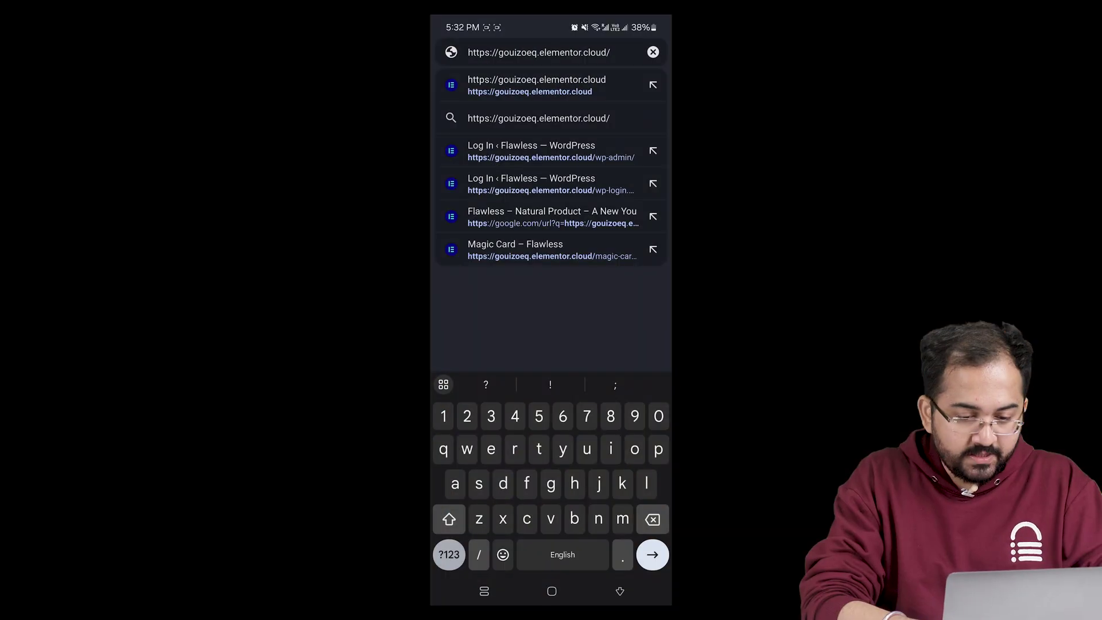
On the phone, load the Flawless site, open the hamburger menu, visit About, then reopen the slide-out menu
key(Return)
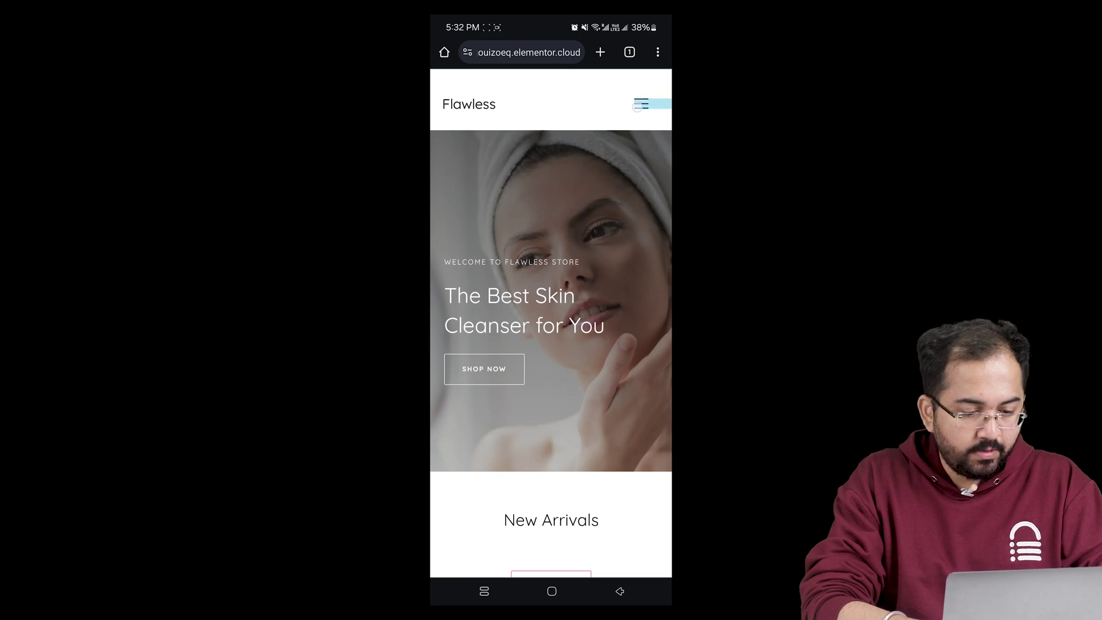
click(639, 105)
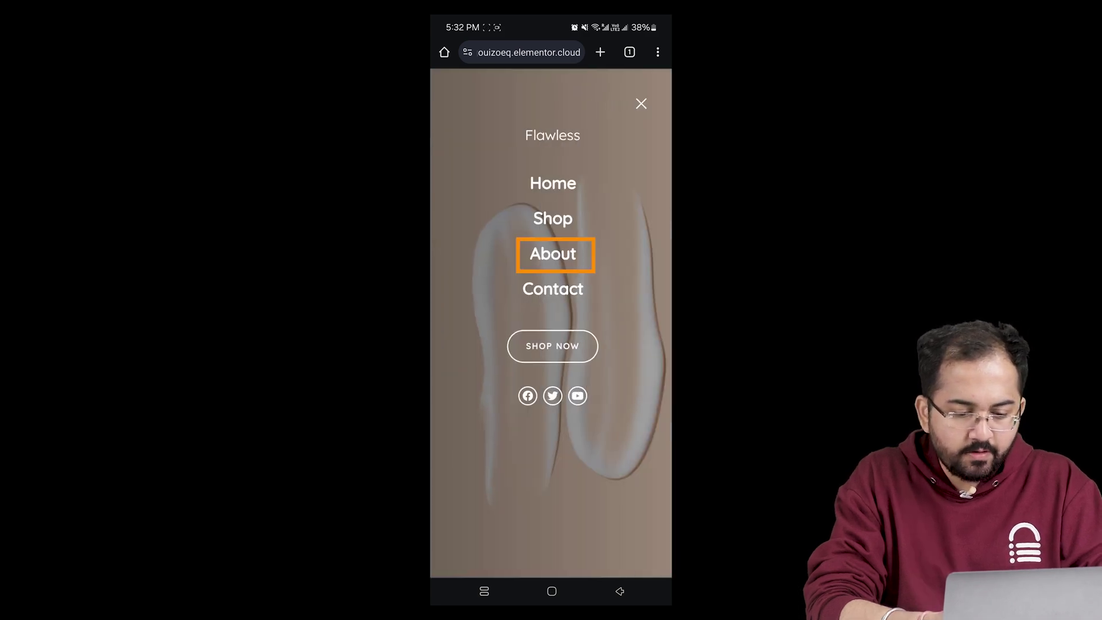
click(552, 254)
scroll(598, 356, down, 7)
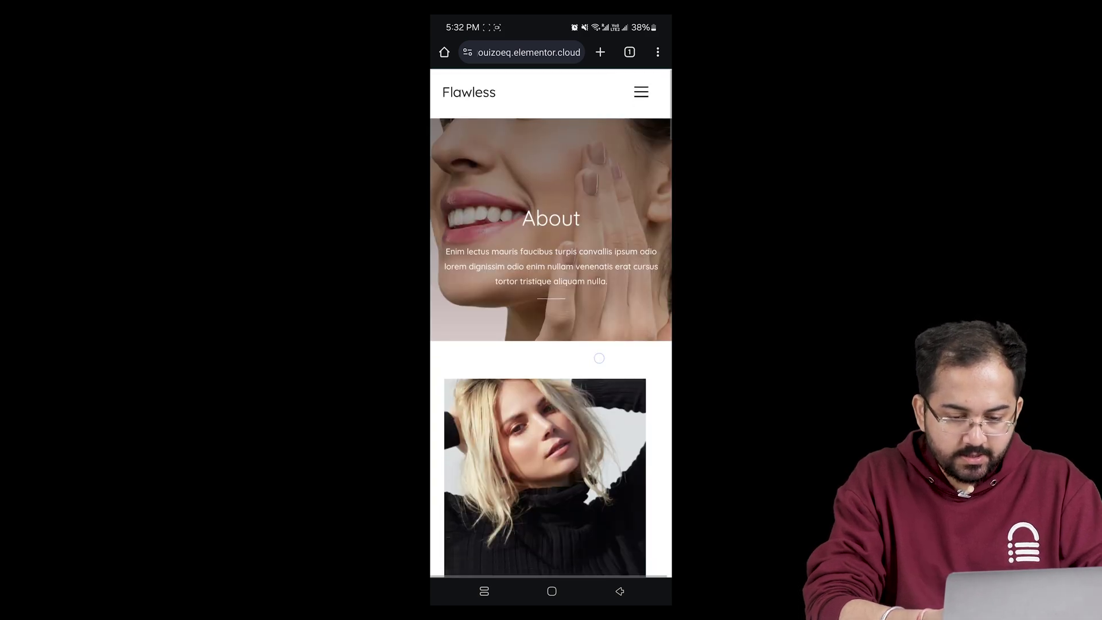
scroll(645, 381, up, 6)
scroll(644, 381, up, 2)
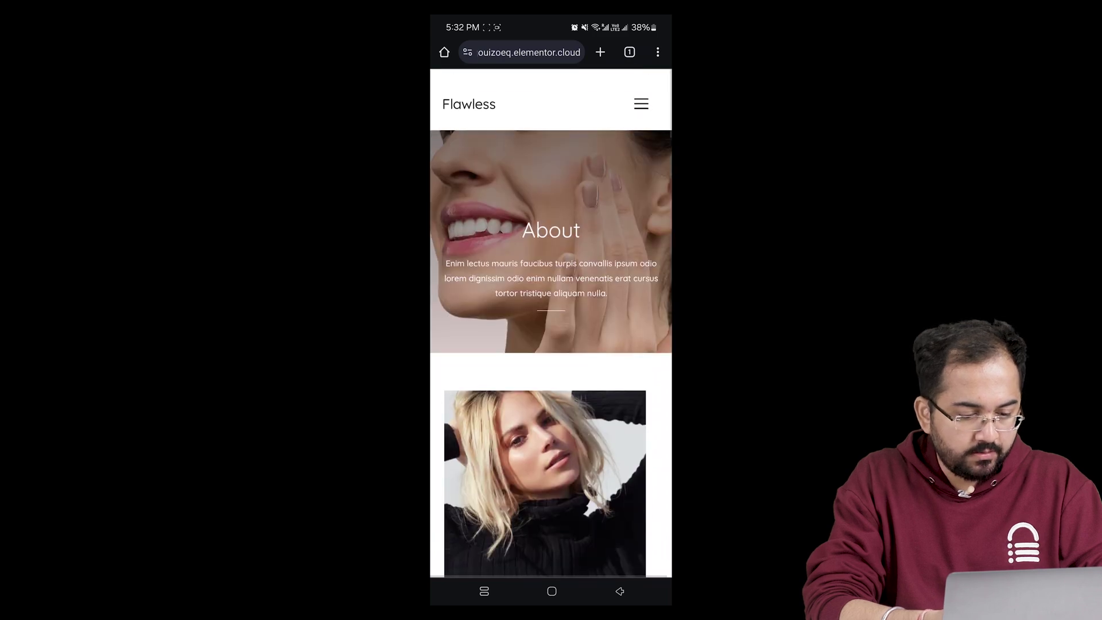
click(639, 103)
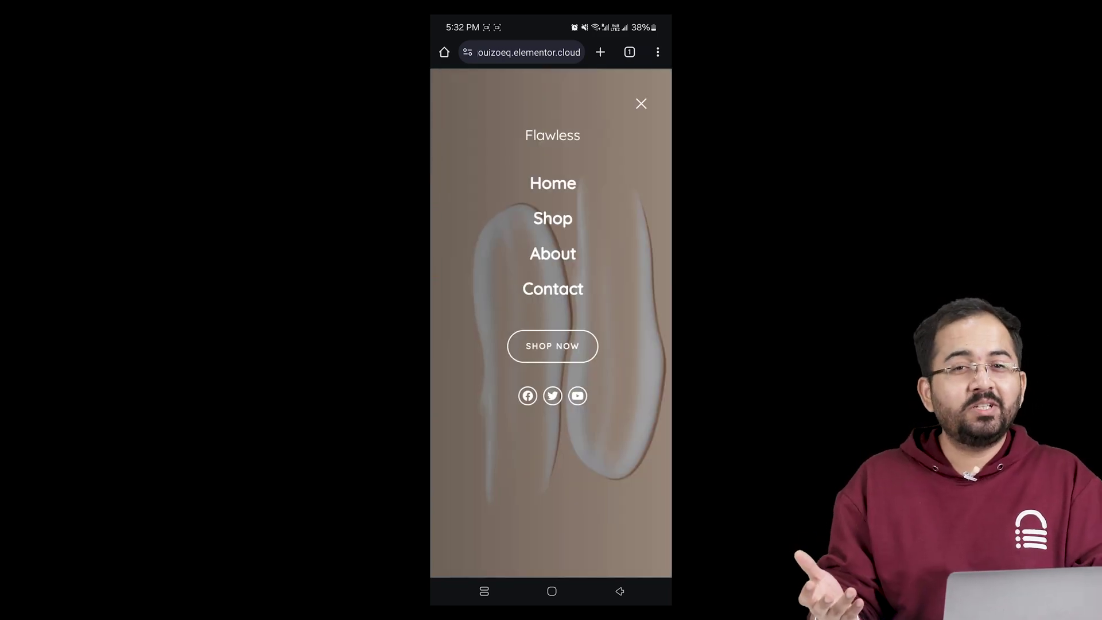